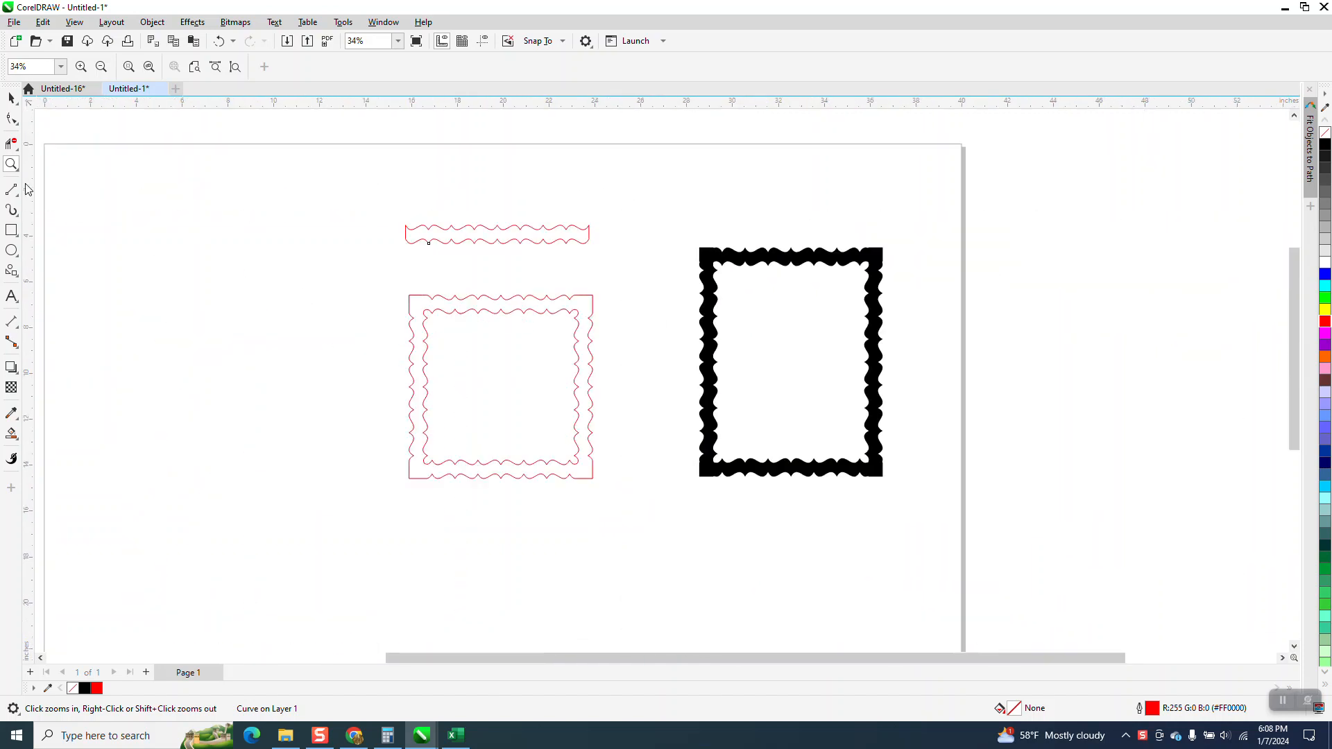
Move the red square frame aside and place the single wavy strip in the open space between the two frames.
left_click_drag(376, 287, 671, 484)
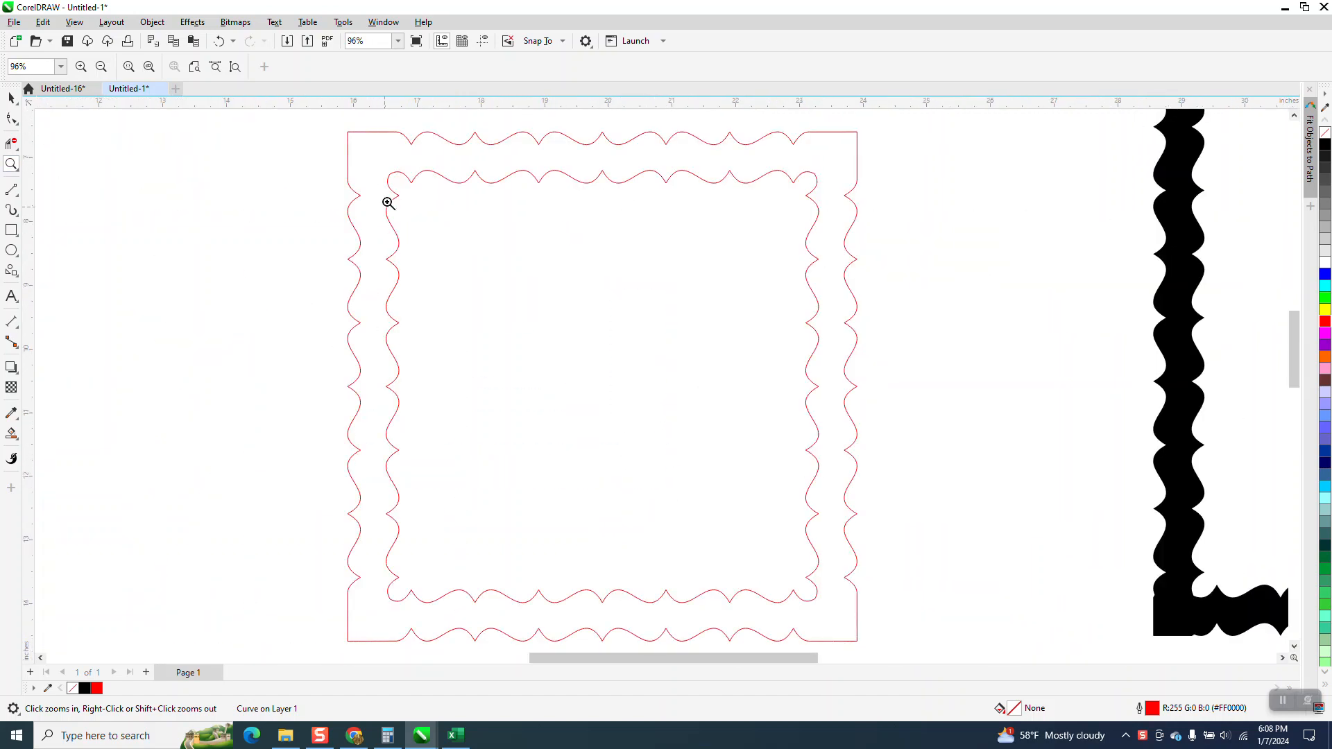
scroll(790, 337, "down", 3)
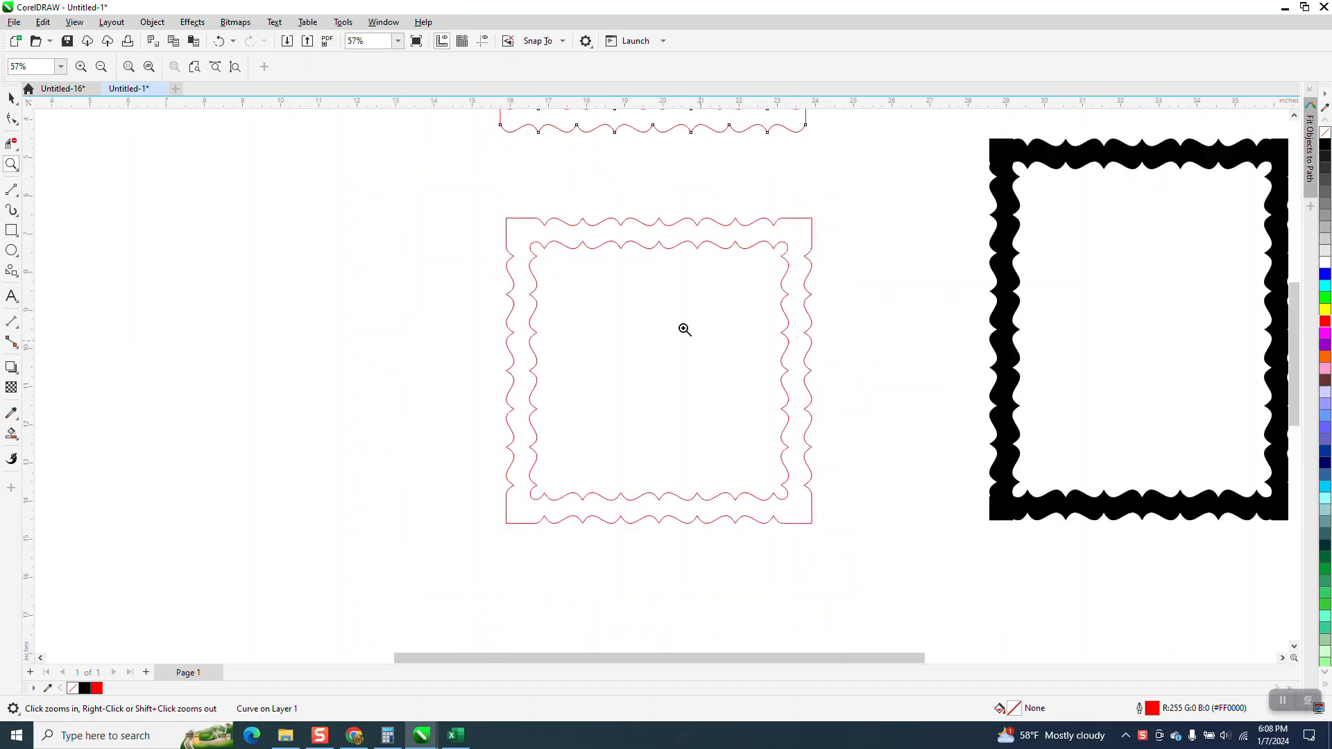
left_click(11, 97)
mouse_move(666, 279)
left_mouse_down()
mouse_move(446, 280)
mouse_move(341, 251)
left_mouse_up()
mouse_move(692, 208)
left_mouse_down()
mouse_move(675, 289)
mouse_move(647, 263)
left_mouse_up()
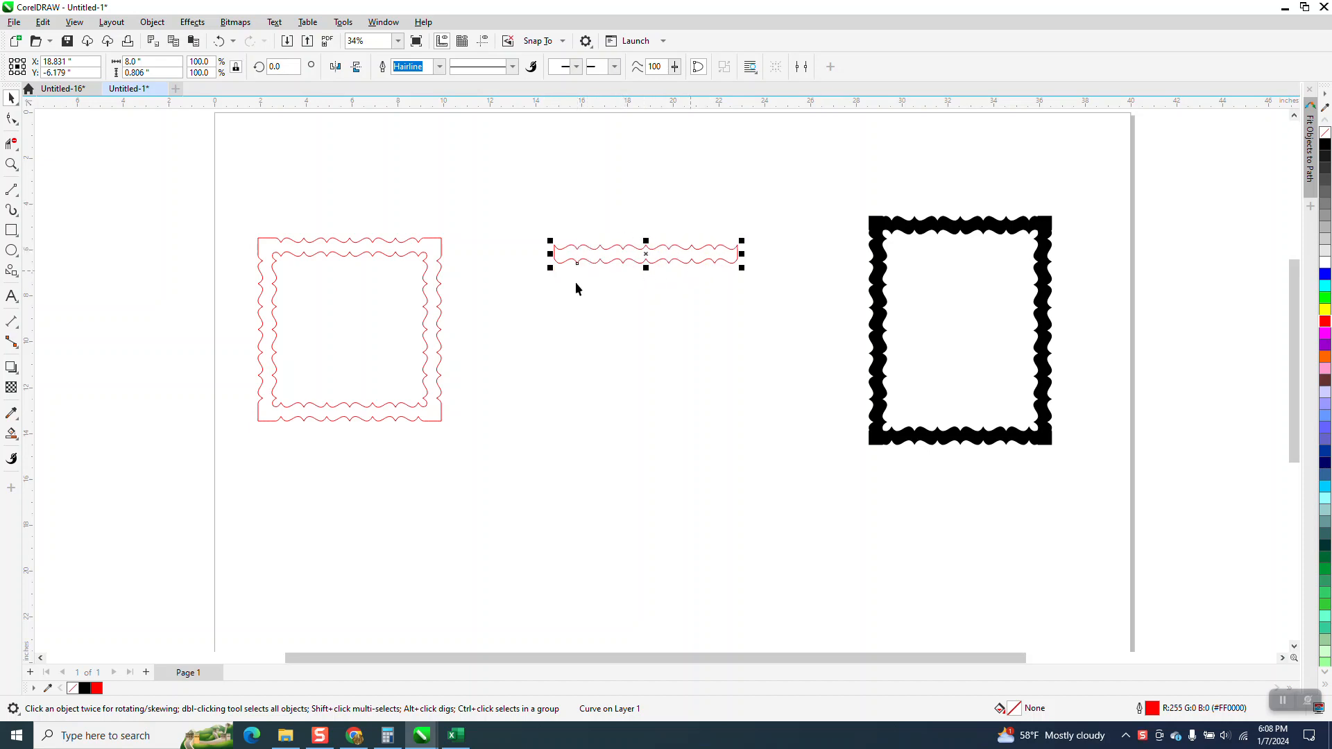
Clone the wavy strip and set the clone's rotation to 90 degrees.
left_click(43, 22)
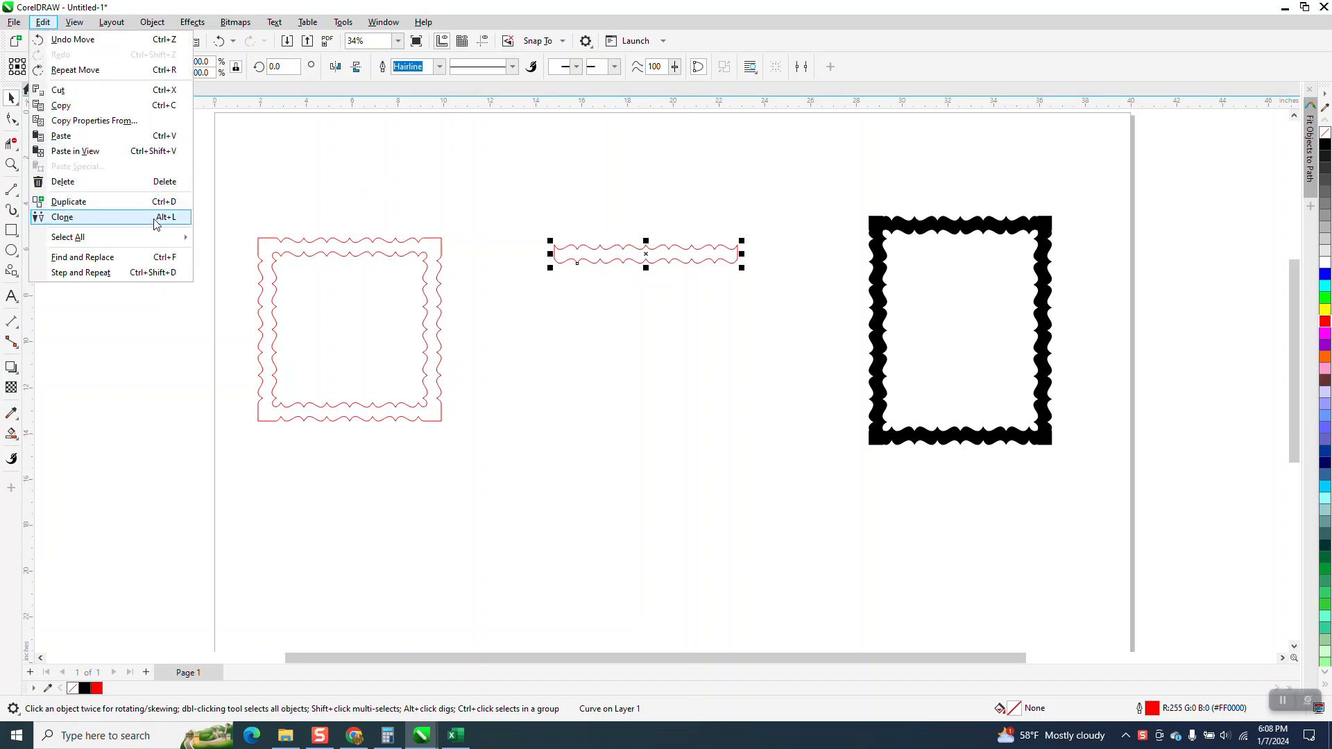
left_click(77, 221)
left_click(281, 67)
type("90")
key("Return")
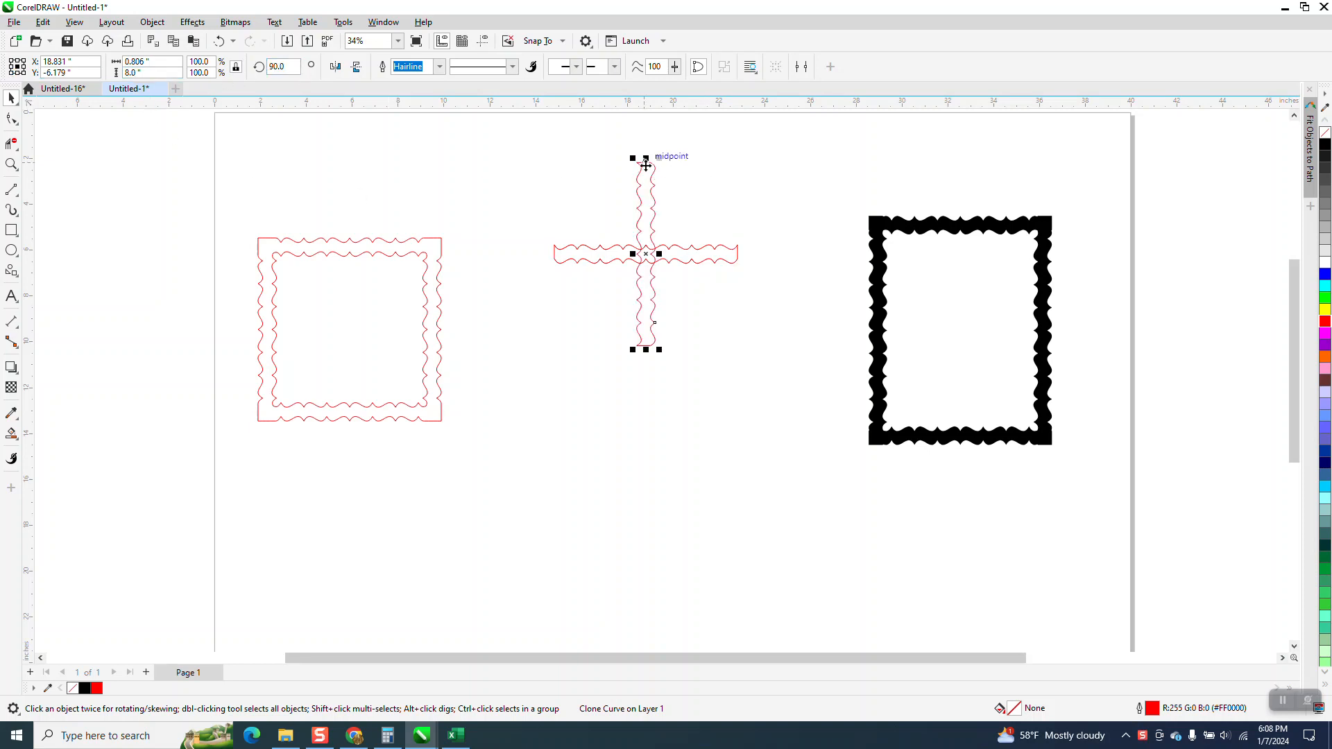
Snap the vertical clone's upper-left corner to the horizontal strip's upper-left corner and check the alignment.
mouse_move(638, 175)
left_mouse_down()
mouse_move(615, 244)
mouse_move(558, 253)
mouse_move(590, 263)
left_mouse_up()
left_click(11, 165)
right_click(404, 151)
right_click(402, 139)
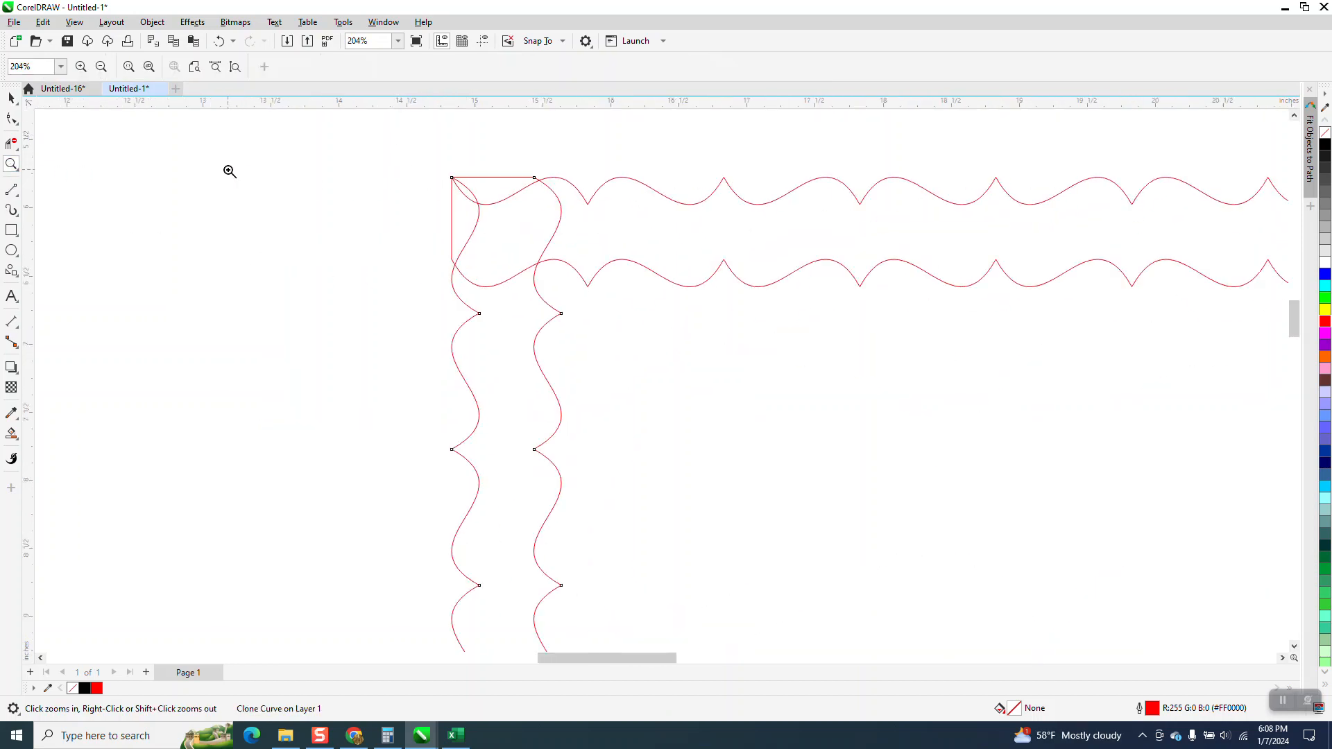
left_click(11, 98)
scroll(430, 340, "down", 4)
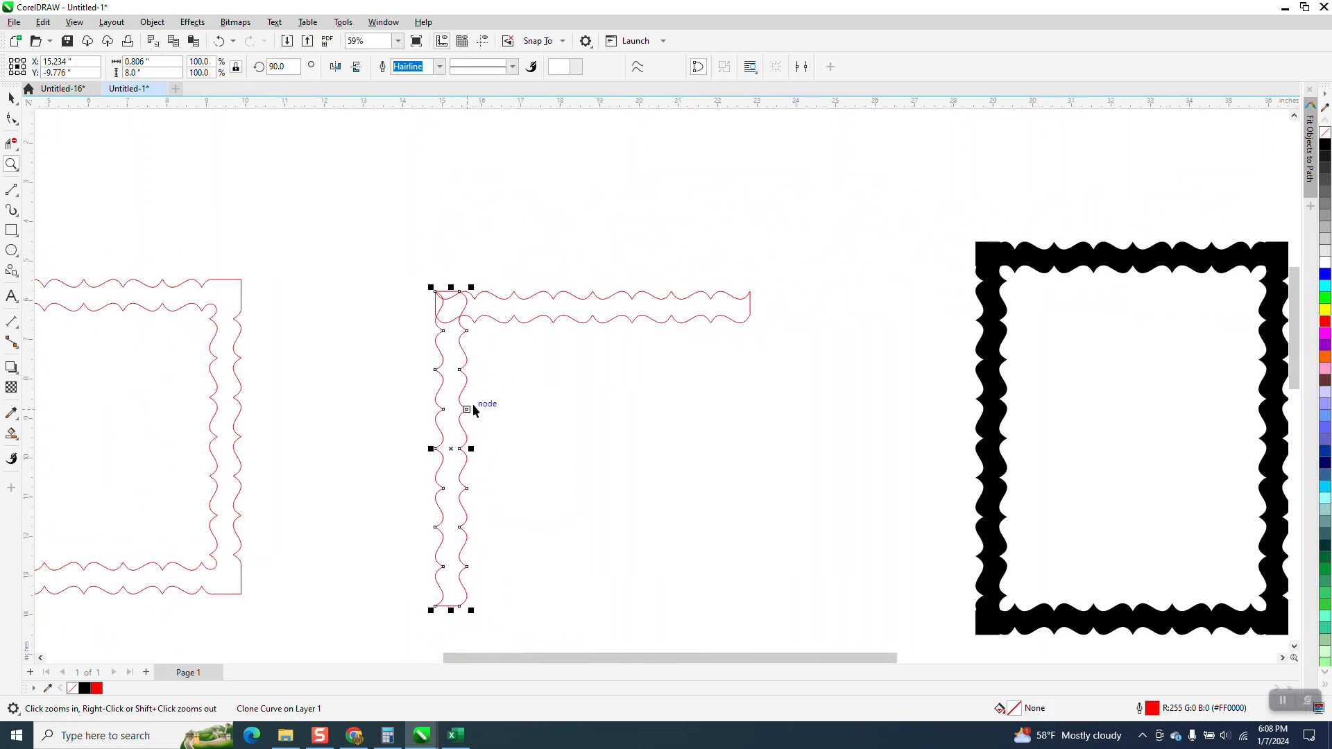
Add another clone of the strip rotated to 180 degrees and snap it in place as the frame's bottom side.
left_click_drag(290, 67, 280, 68)
type("180")
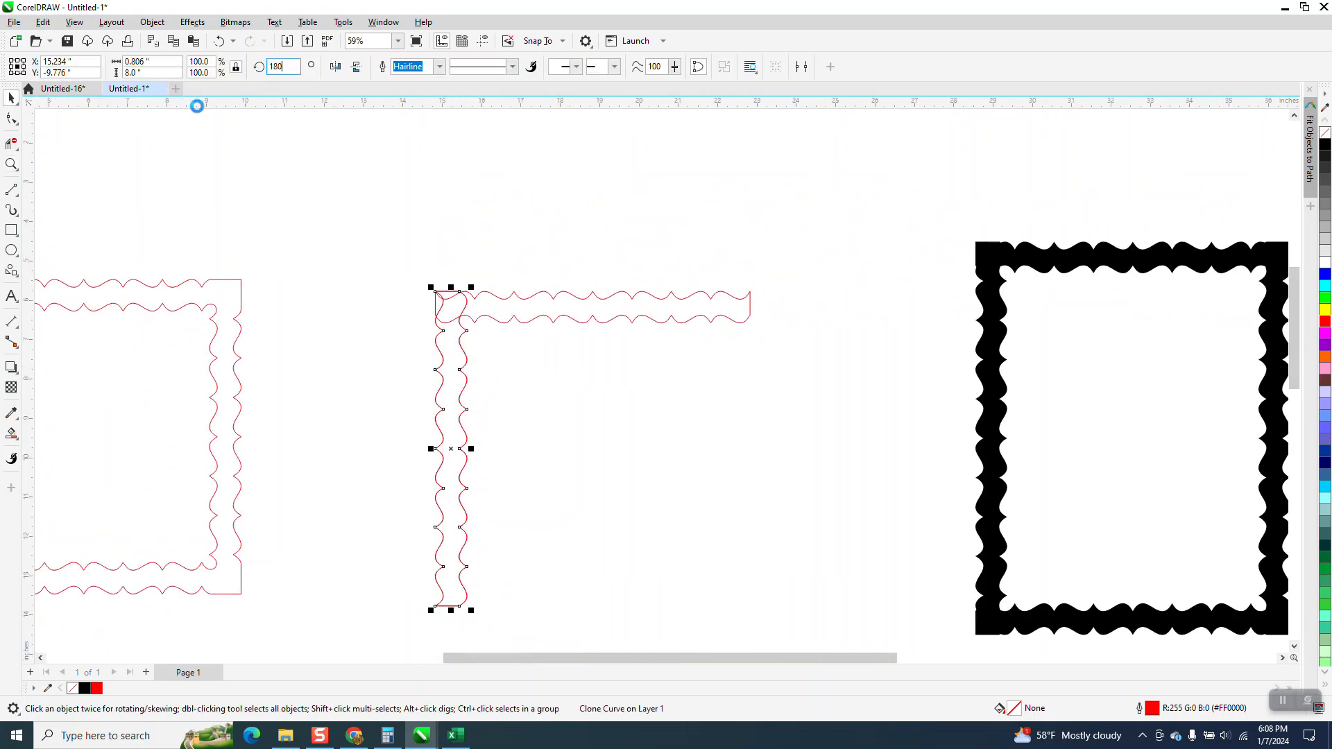
key("Return")
mouse_move(290, 469)
left_mouse_down()
mouse_move(439, 543)
mouse_move(436, 606)
mouse_move(463, 600)
left_mouse_up()
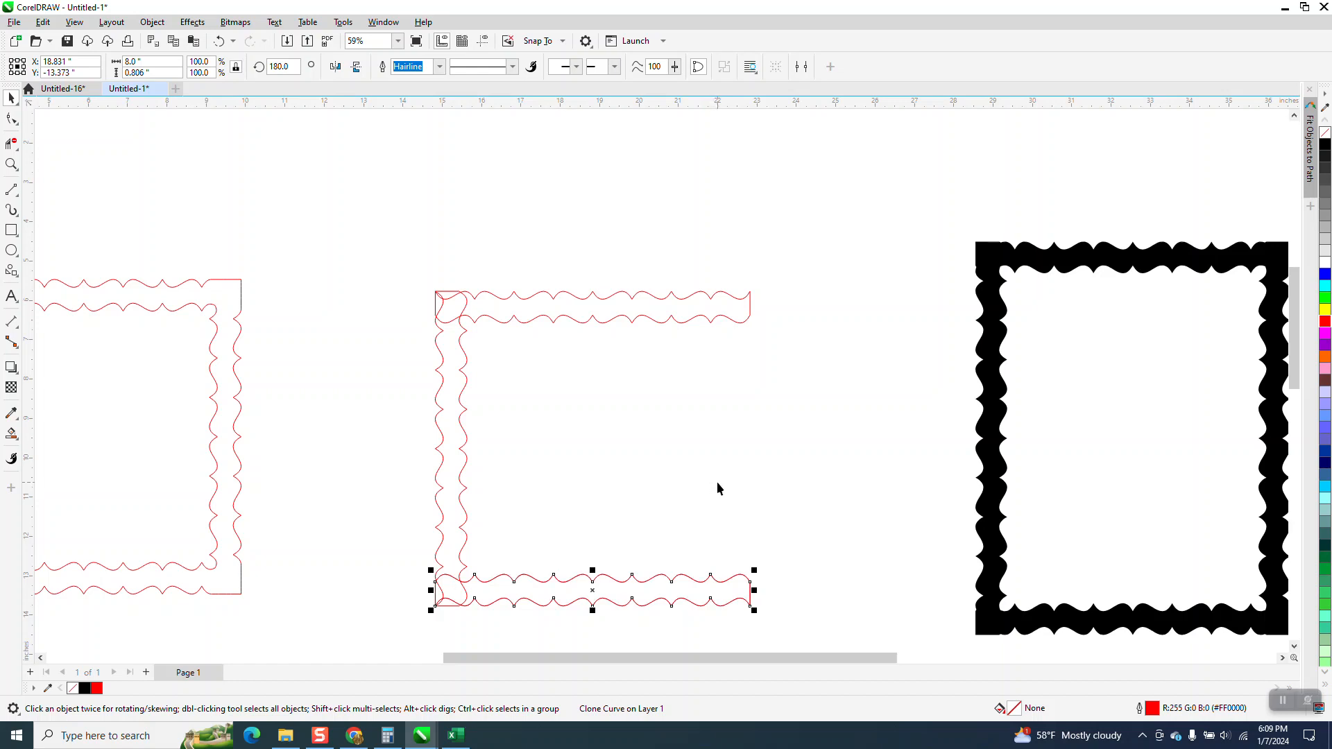
Add a further clone rotated to 270 degrees and snap it to the top strip's right end as the frame's right side.
left_click(283, 67)
type("270")
key("Return")
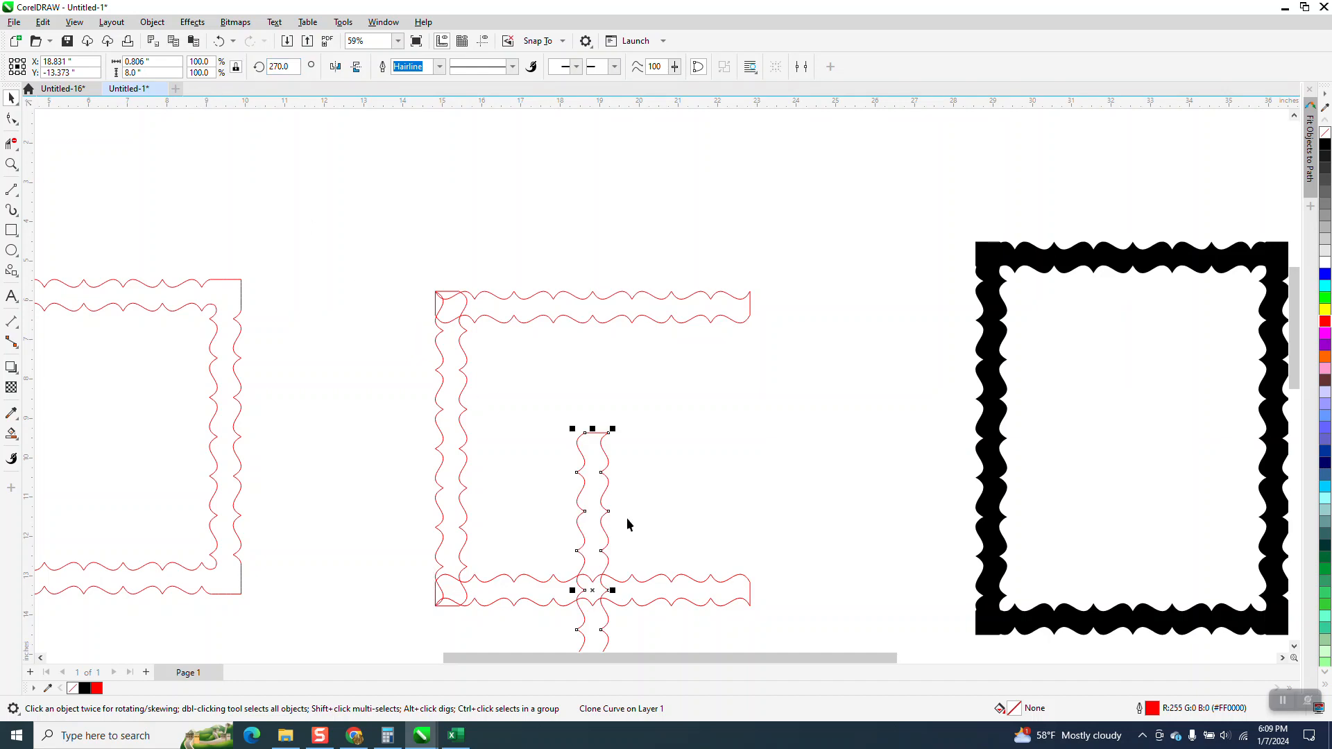
mouse_move(608, 433)
left_mouse_down()
mouse_move(699, 416)
mouse_move(749, 333)
mouse_move(748, 297)
mouse_move(768, 321)
left_mouse_up()
left_click(11, 165)
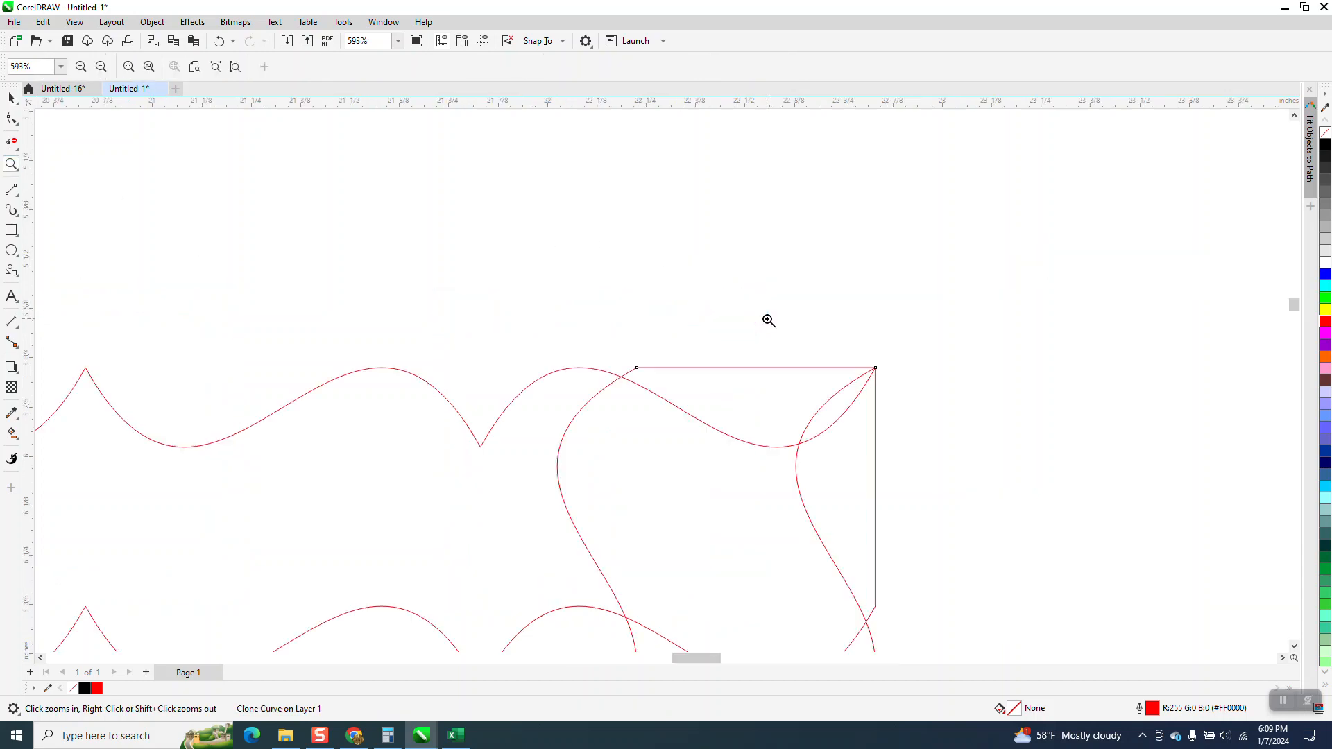
scroll(769, 321, "down", 10)
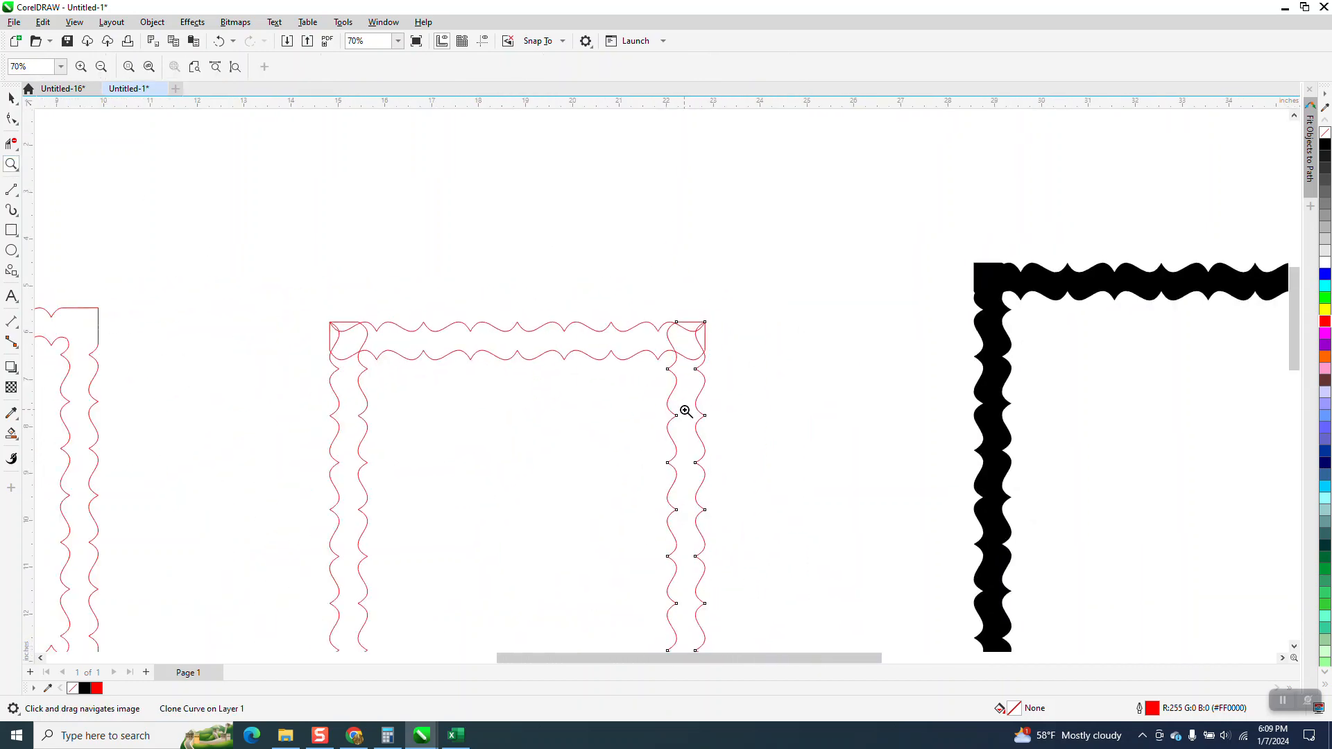
left_click_drag(685, 563, 718, 573)
scroll(695, 537, "down", 8)
scroll(667, 290, "down", 2)
Reshape the original top strip's first upper curve so its crest meets the inner corner of the left strip's end.
left_click_drag(770, 262, 951, 292)
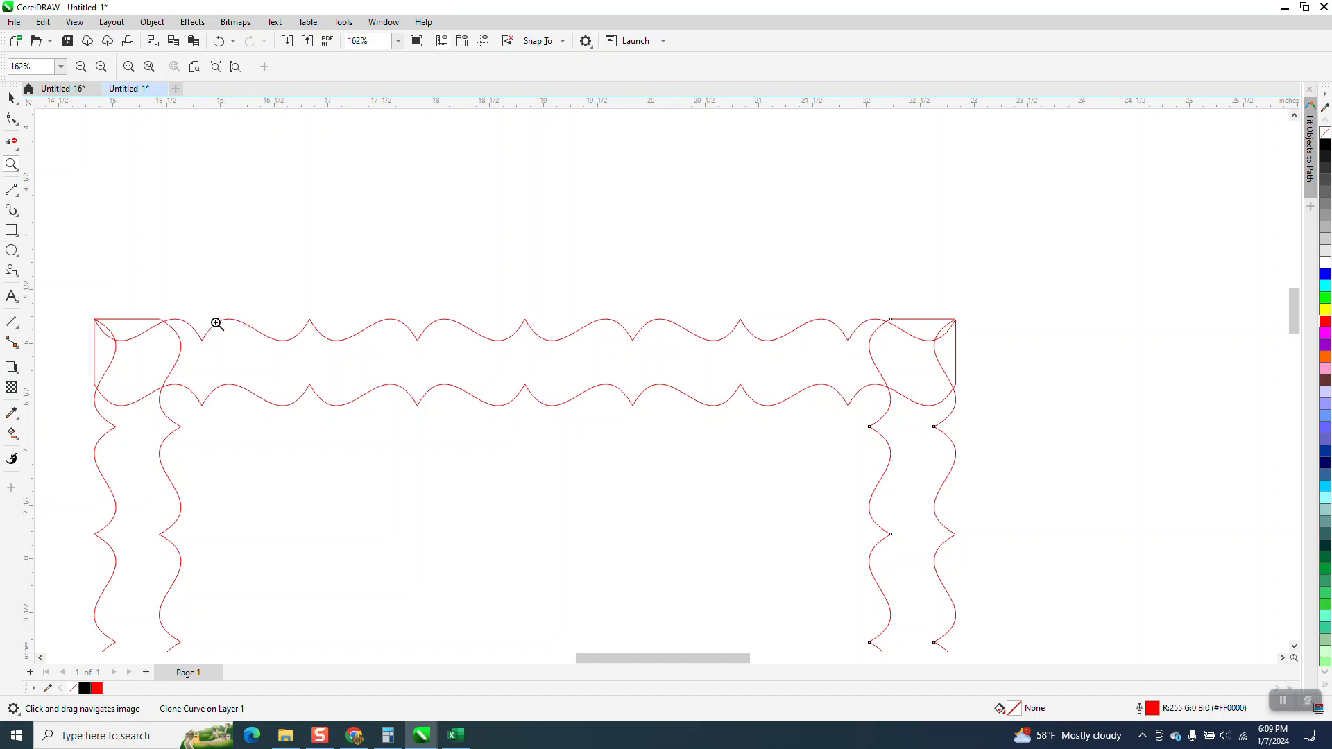
left_click_drag(144, 314, 260, 346)
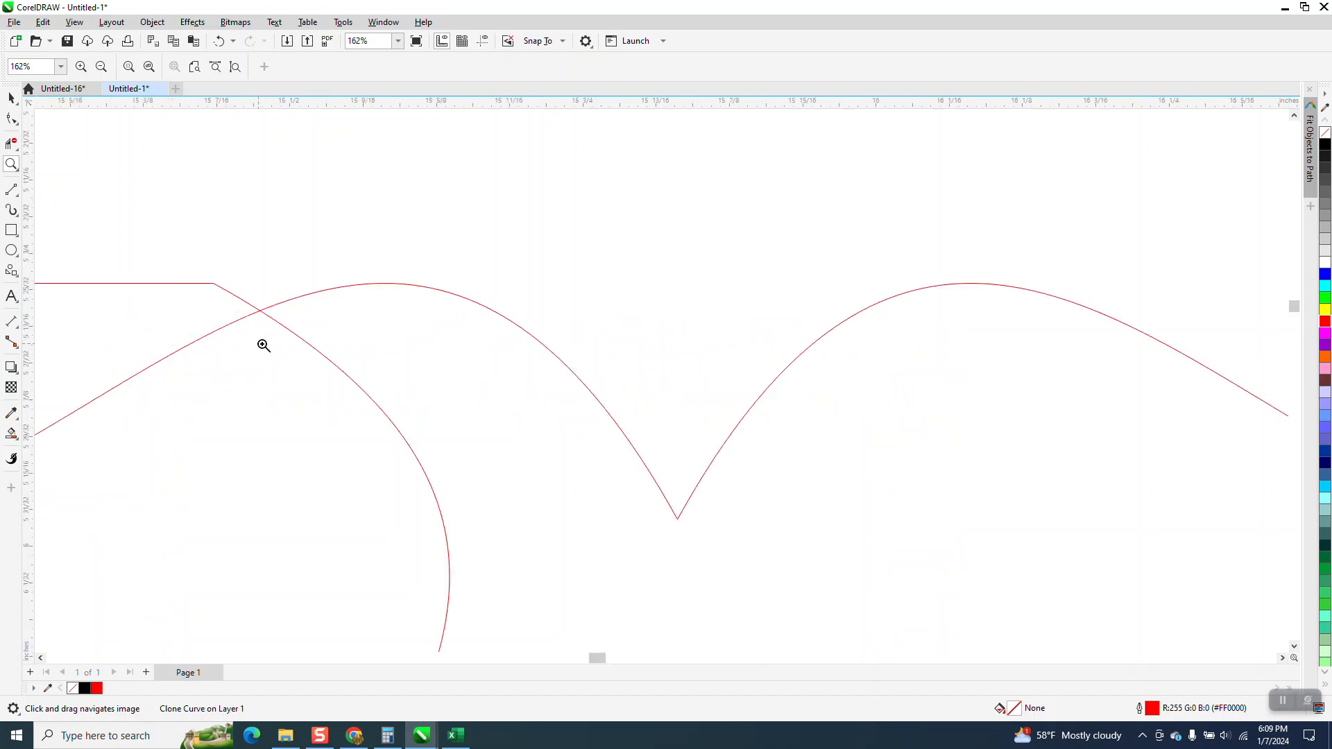
right_click(330, 301)
right_click(396, 250)
left_click(11, 97)
left_click(523, 276)
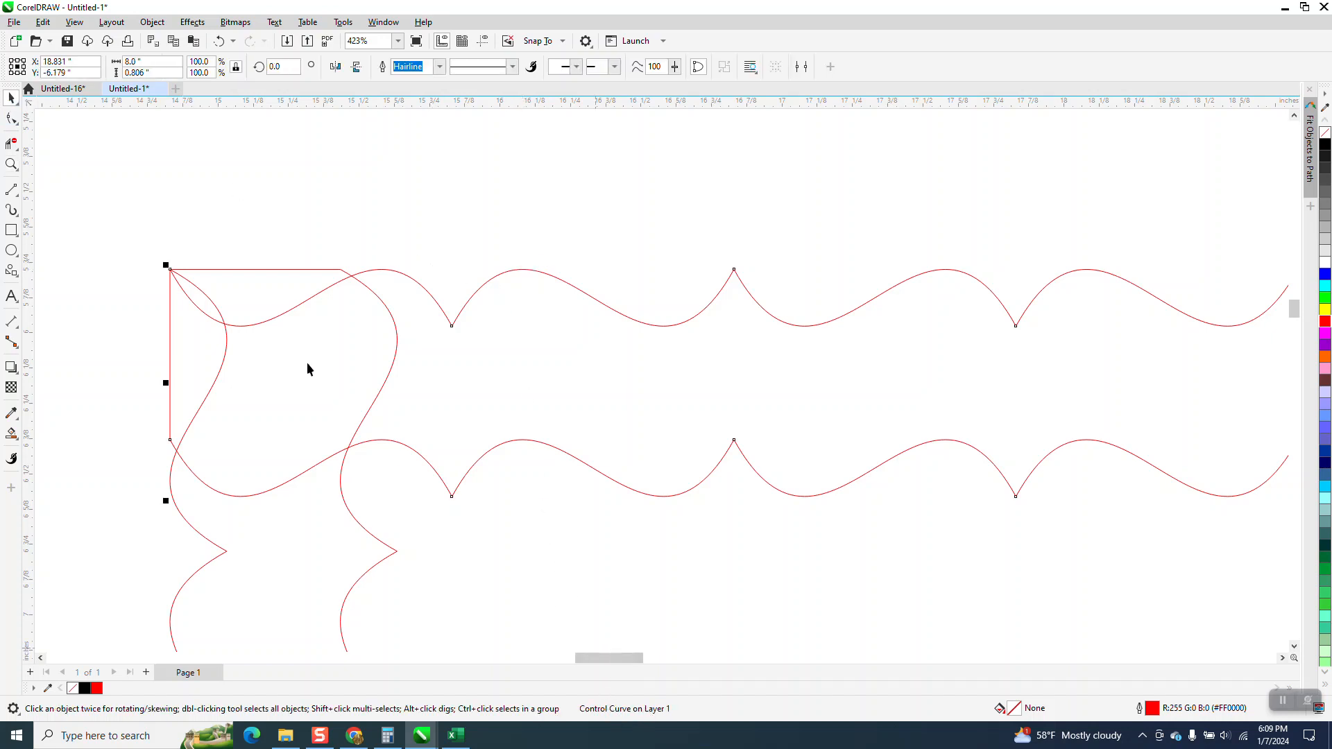
left_click(11, 119)
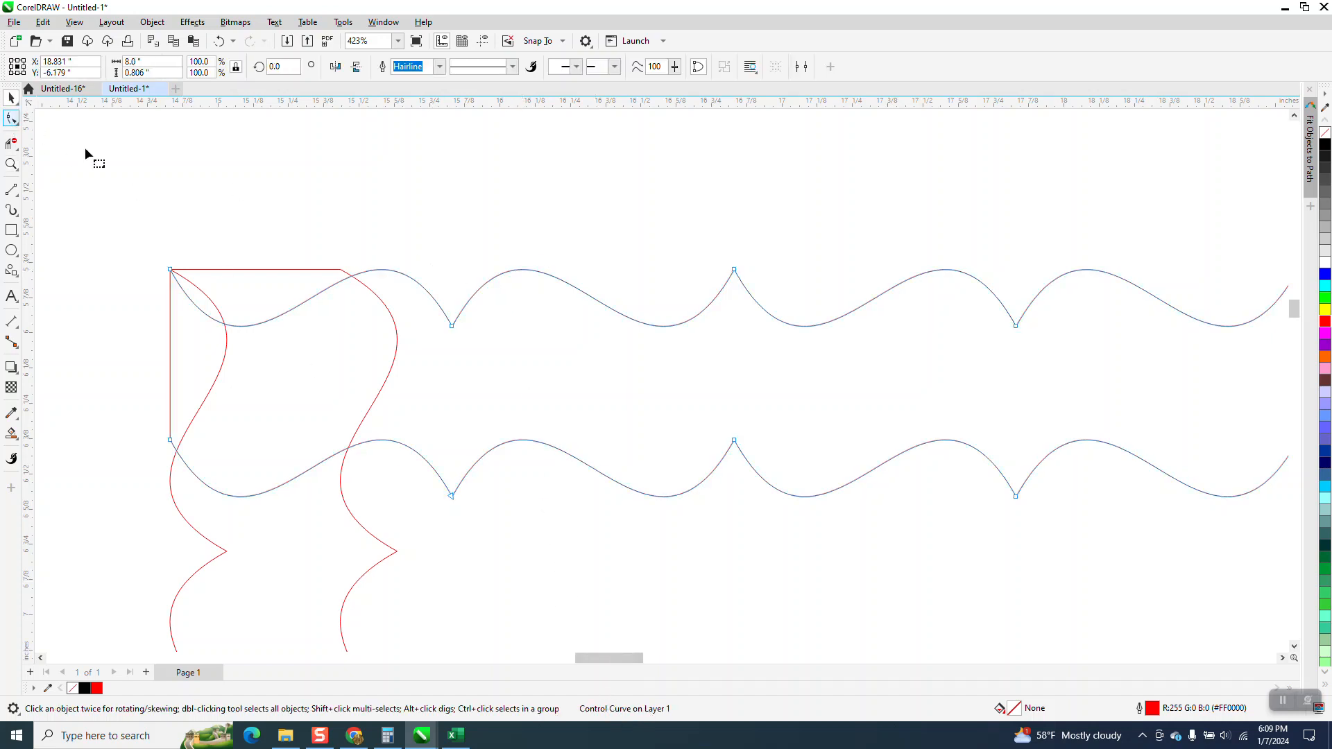
left_click(378, 269)
left_click_drag(378, 270, 340, 270)
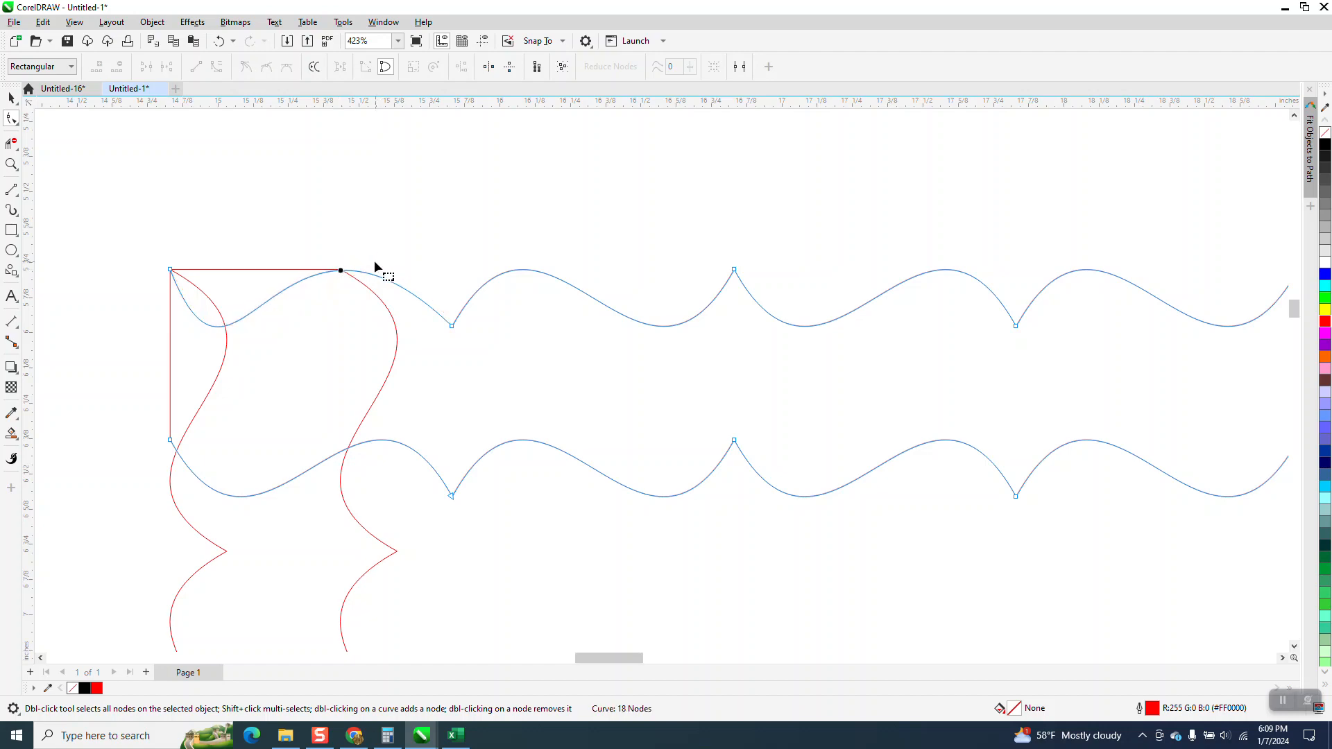
Examine how the cloned strips' curves meet at the frame's lower-left corner after the edit to the original strip.
scroll(264, 247, "down", 5)
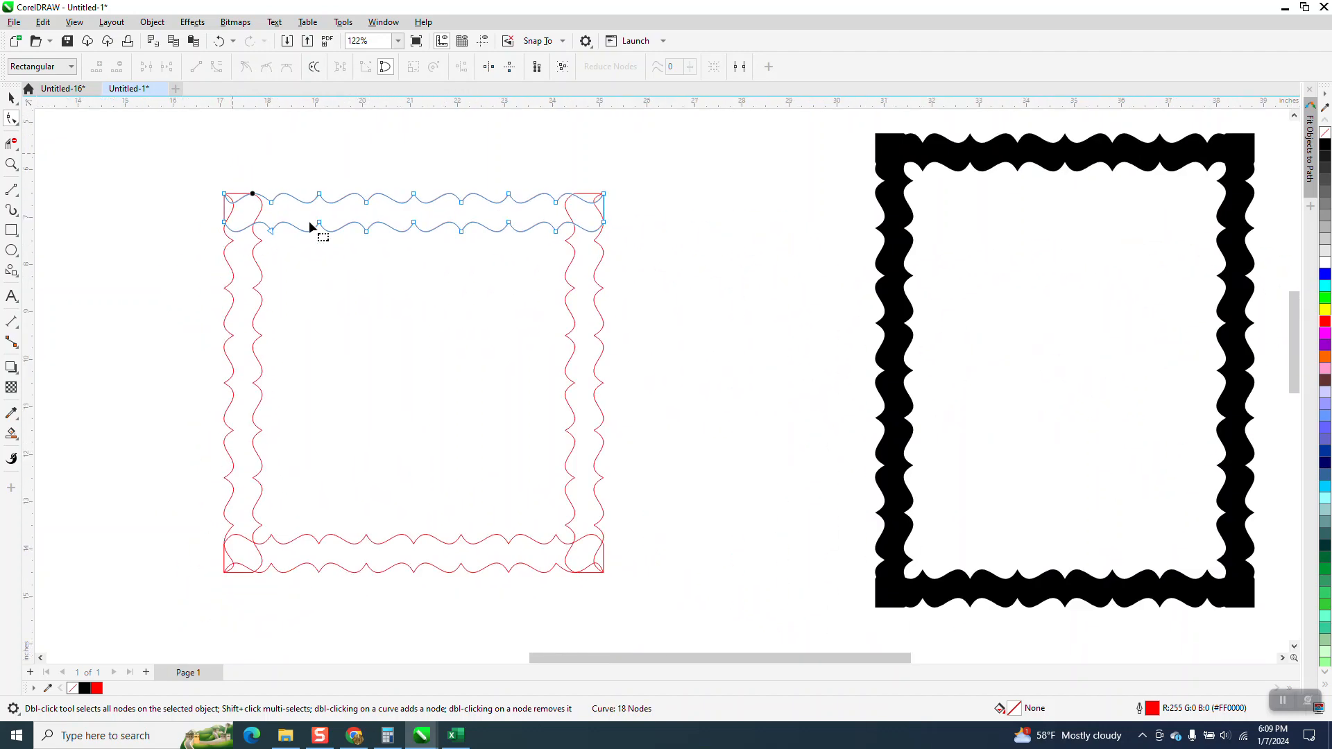
scroll(605, 568, "down", 2)
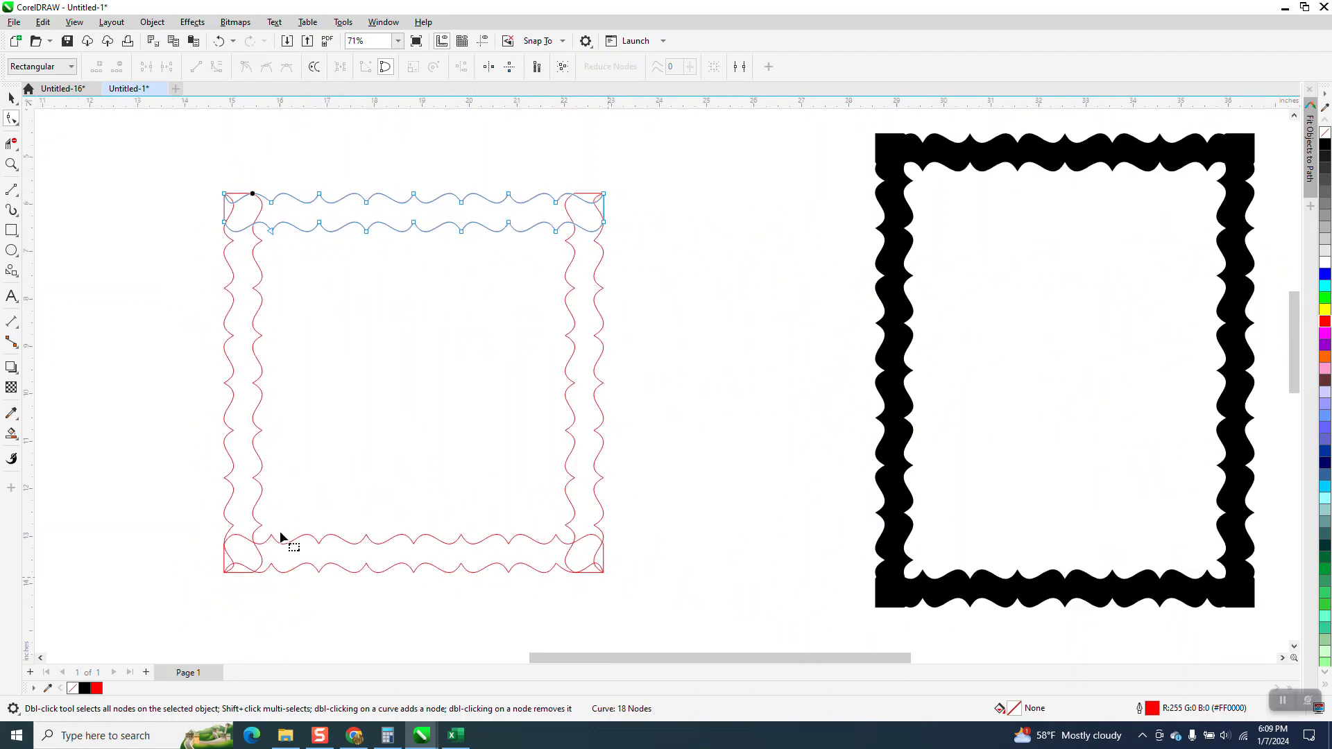
left_click(12, 165)
left_click_drag(200, 514, 356, 602)
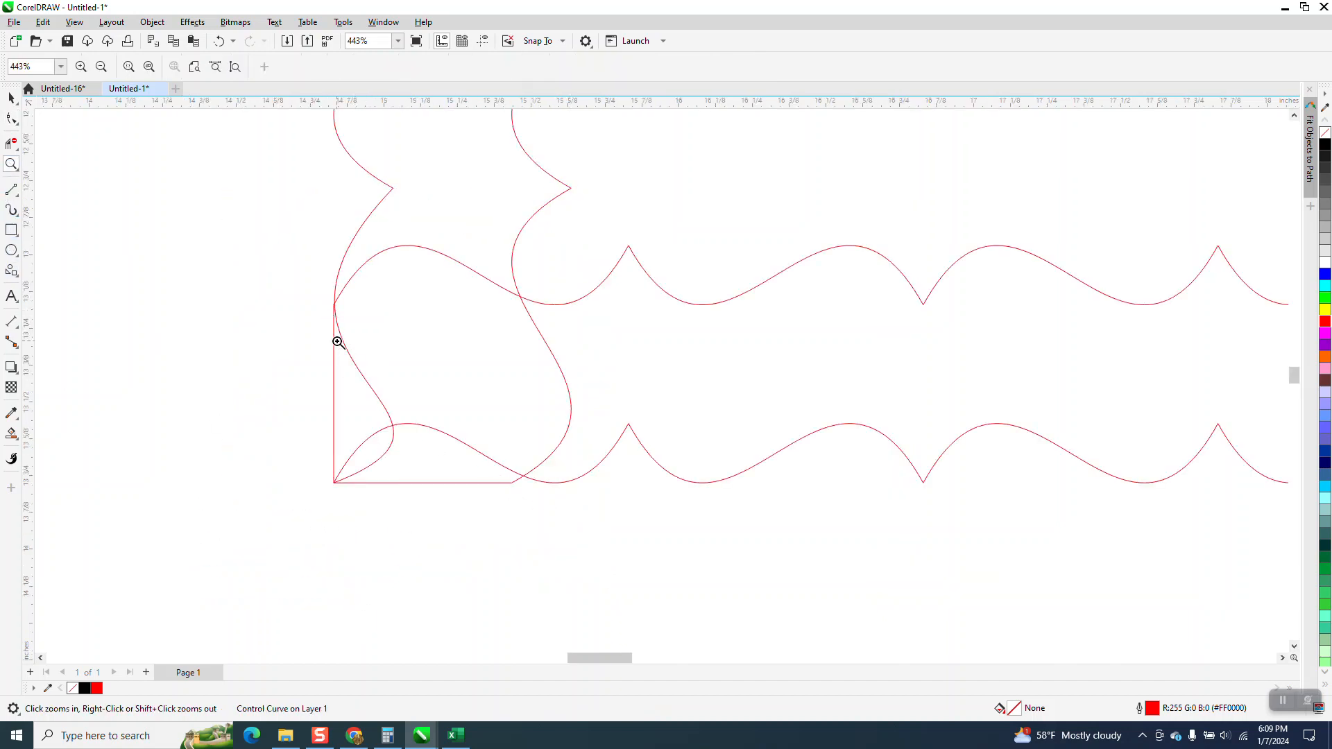
left_click_drag(324, 303, 358, 336)
scroll(378, 356, "down", 6)
scroll(410, 353, "down", 2)
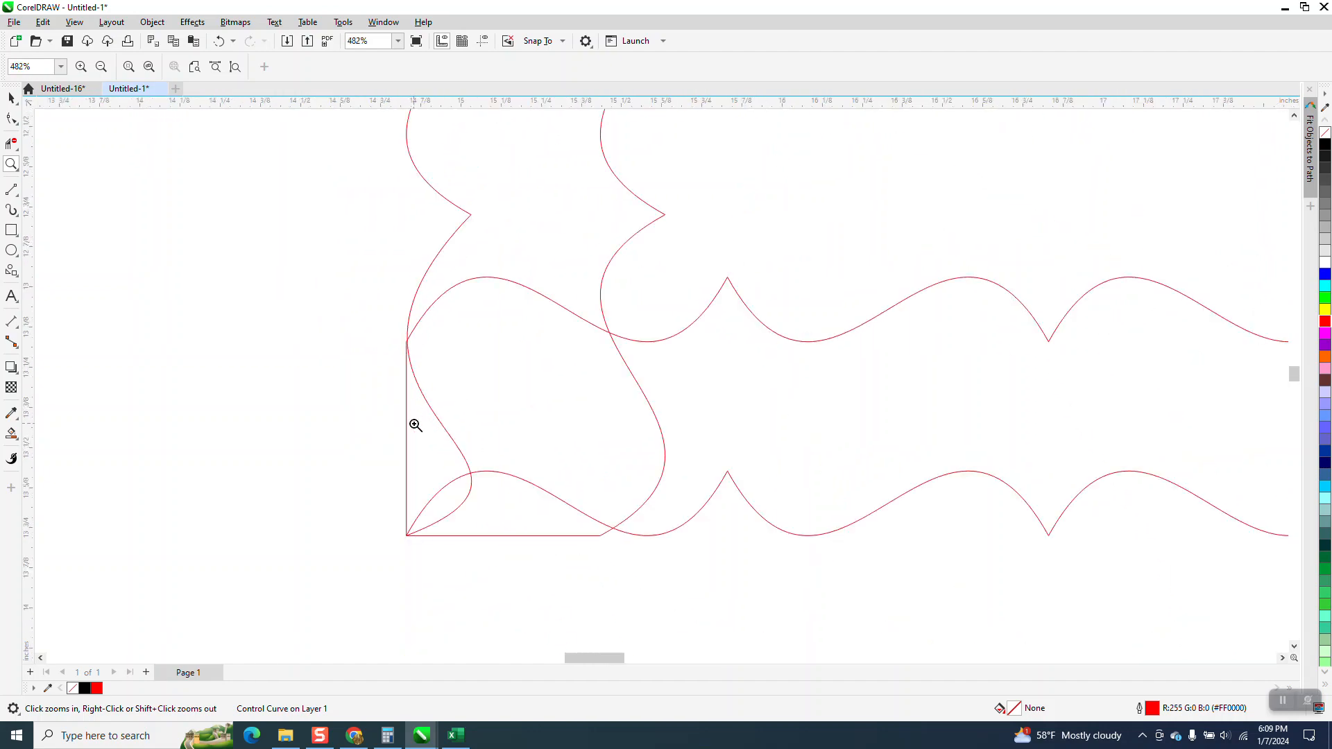
left_click_drag(435, 551, 434, 545)
scroll(425, 531, "down", 5)
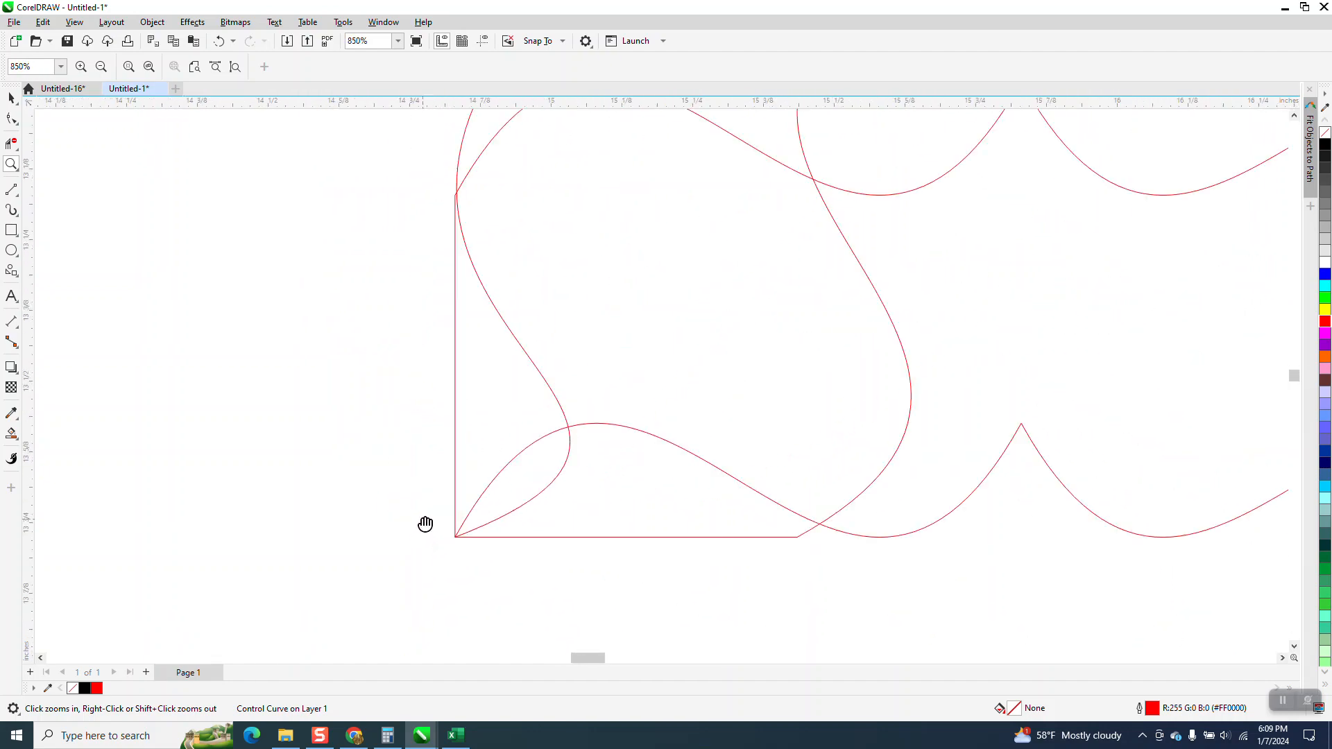
scroll(439, 531, "down", 8)
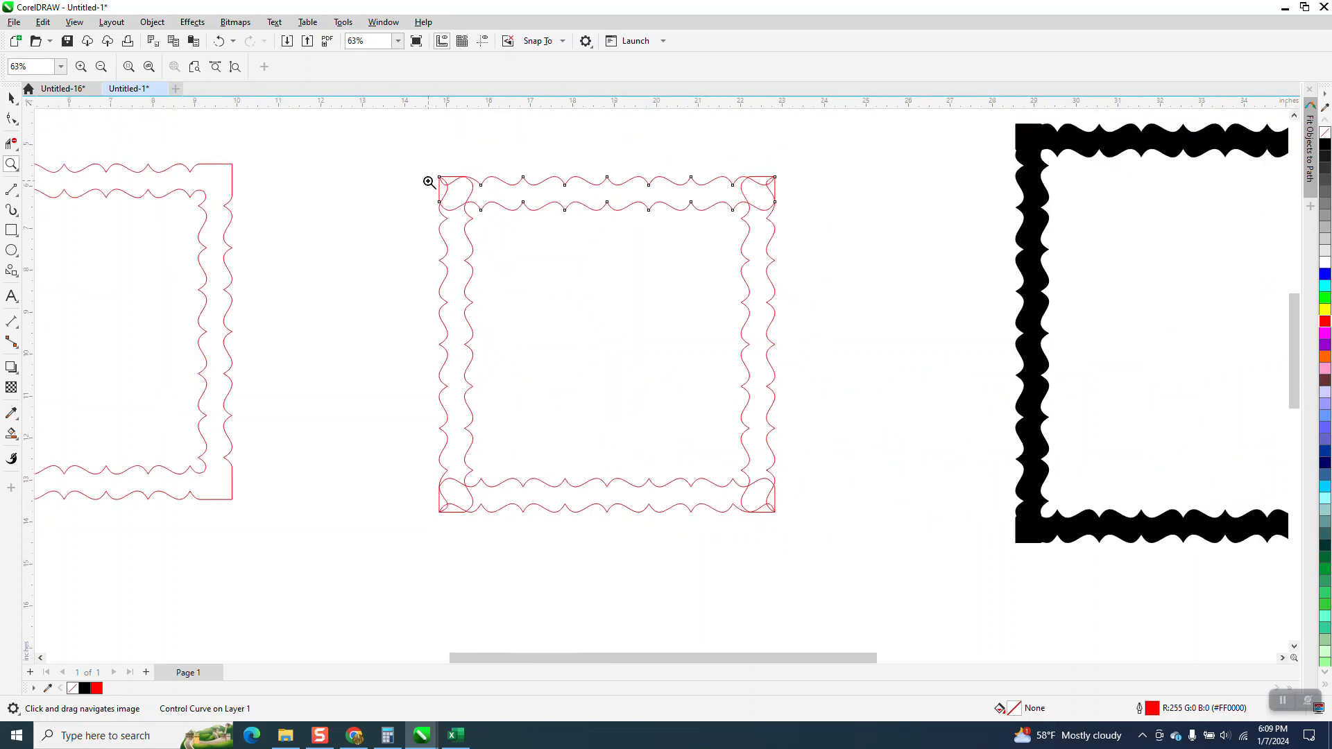
Refine the top strip's first upper curve so it touches the left strip's end corner precisely.
left_click_drag(540, 212, 540, 213)
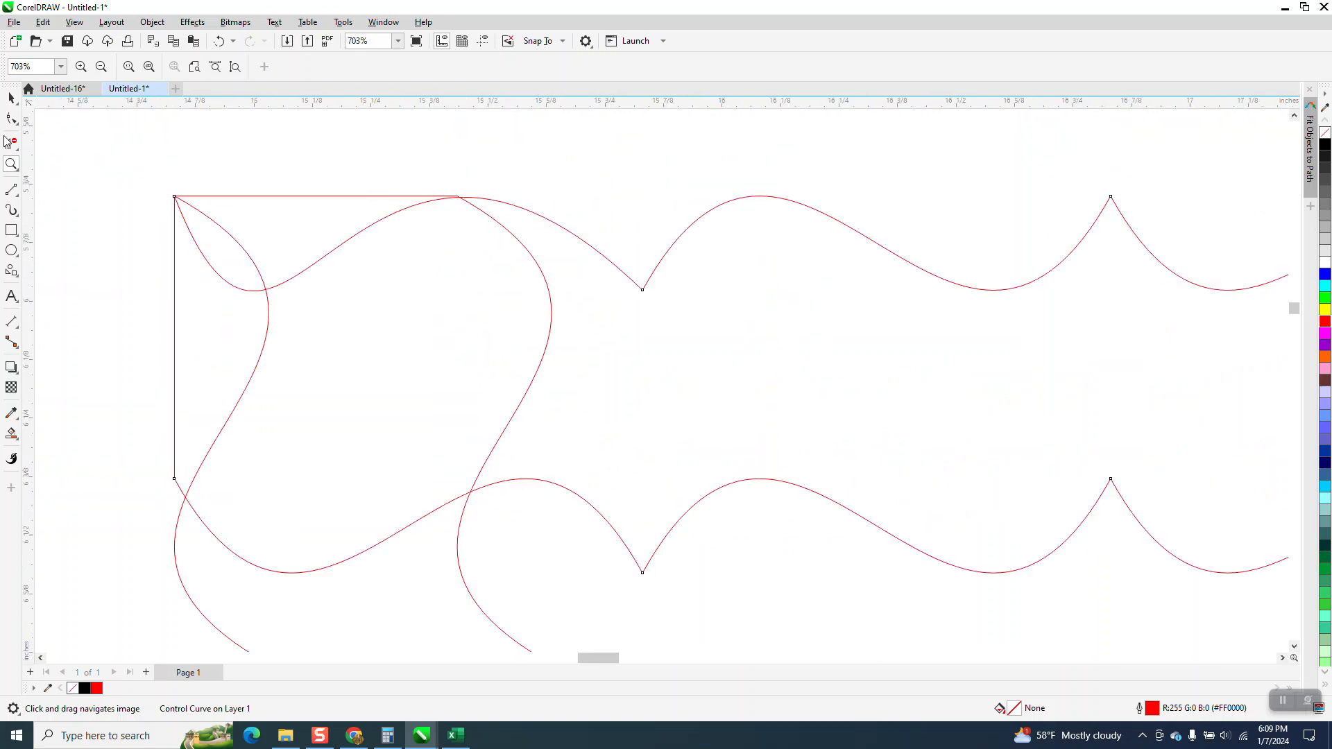
left_click_drag(350, 170, 586, 276)
left_click(10, 118)
left_click(621, 262)
left_click_drag(629, 263, 612, 256)
scroll(269, 236, "down", 5)
scroll(272, 242, "down", 4)
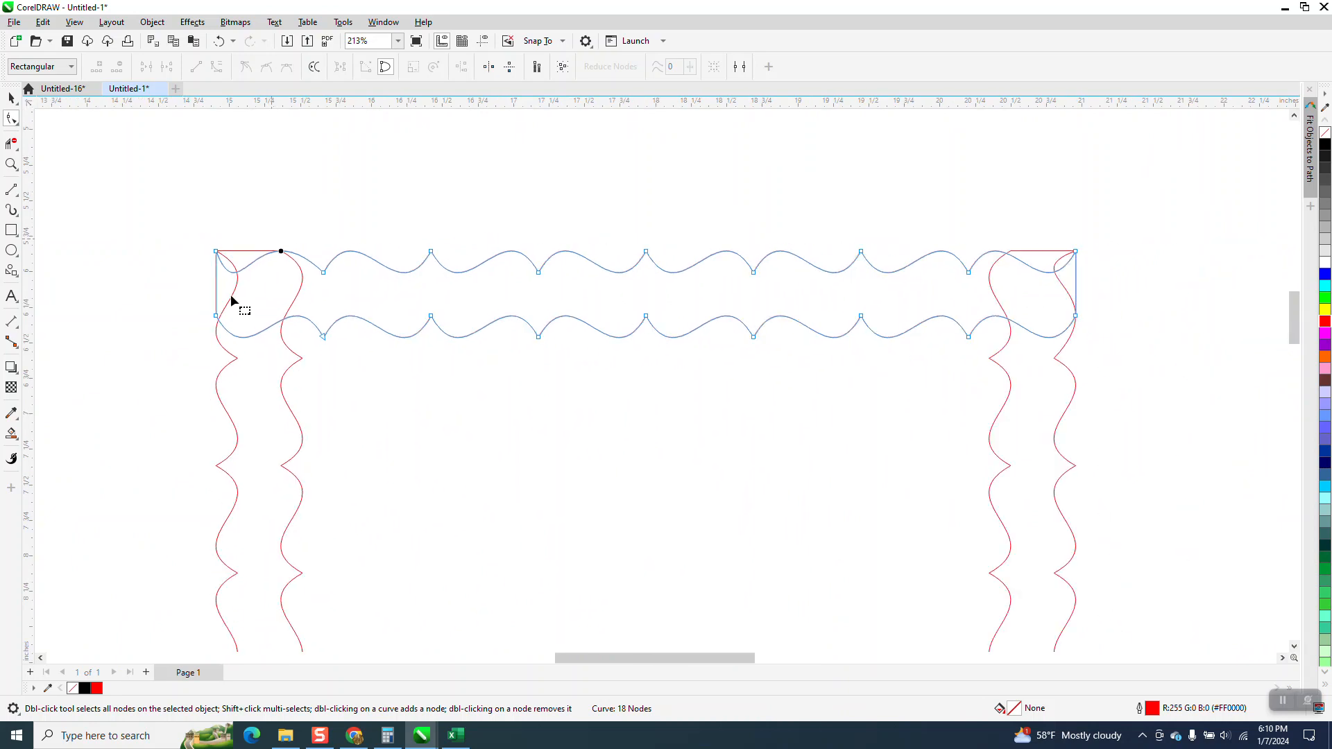
Reshape the top strip's last upper curve so it meets the inner corner of the right strip's end.
left_click(11, 164)
left_click_drag(778, 238, 1022, 346)
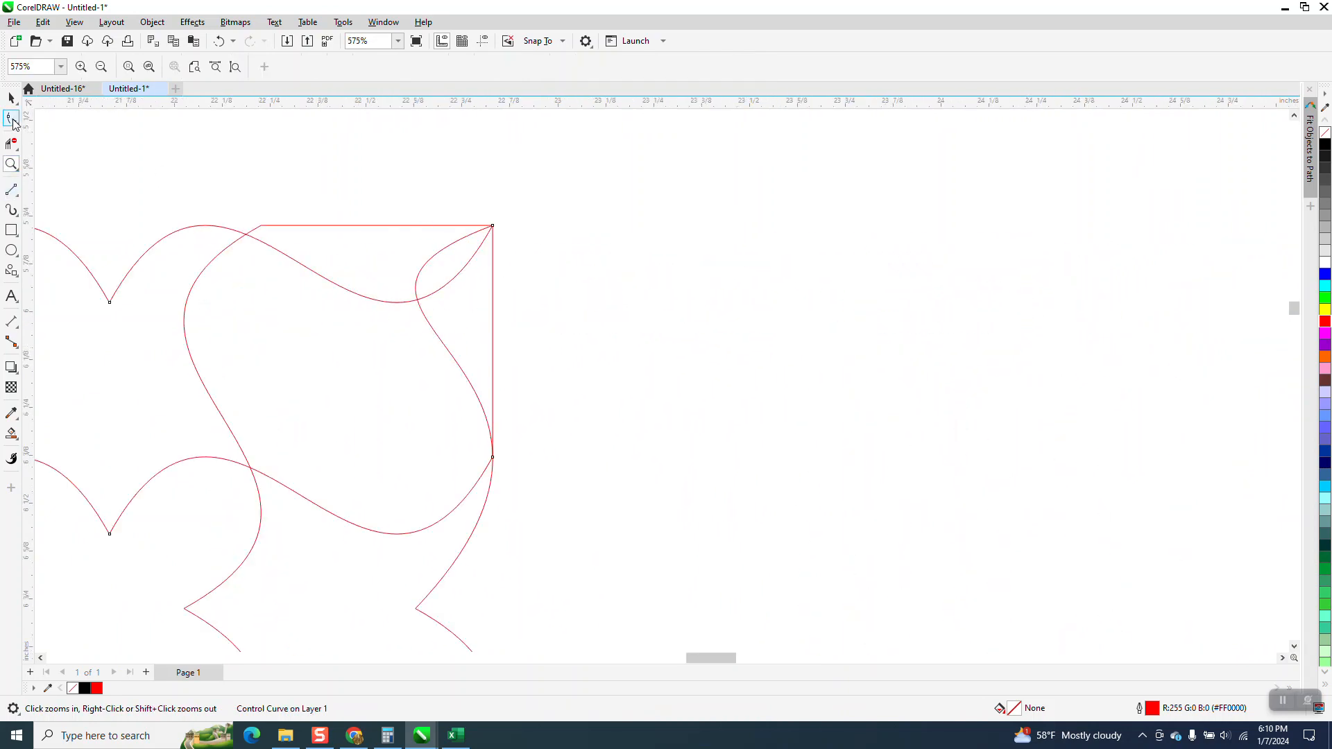
left_click(11, 118)
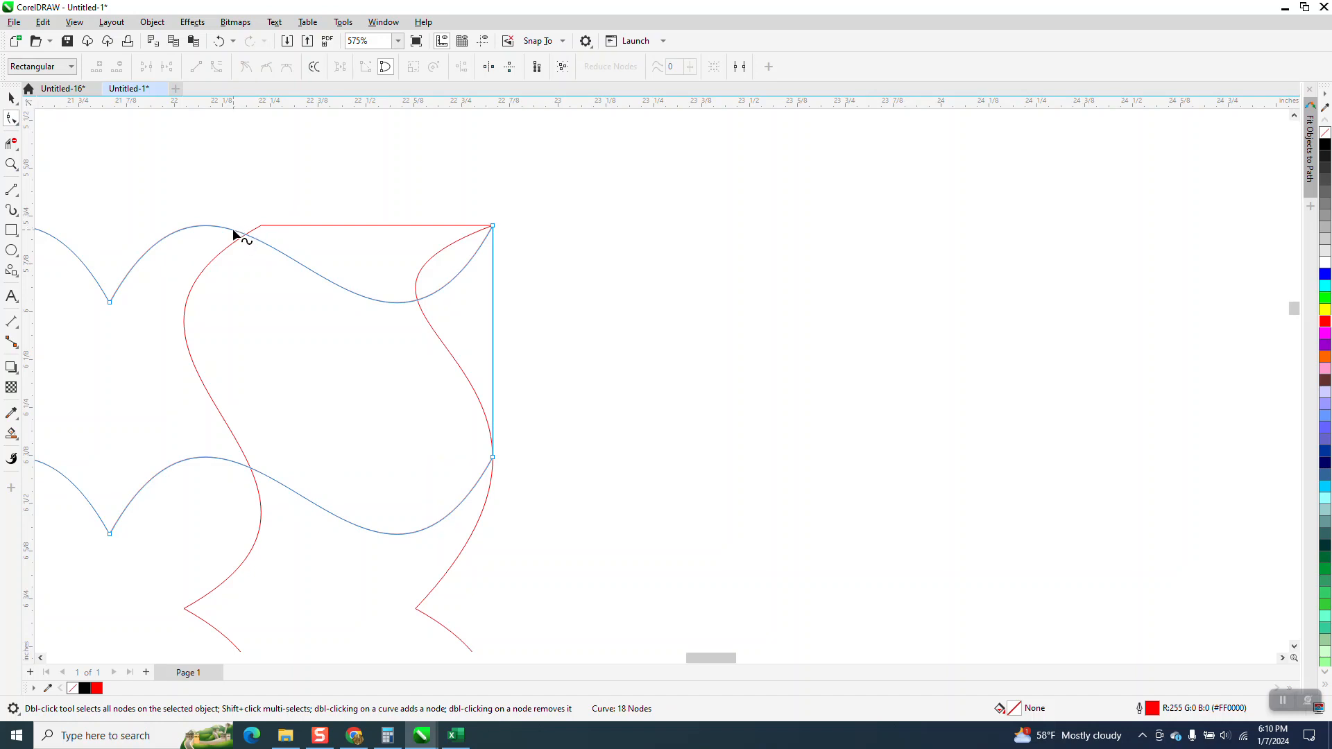
left_click_drag(238, 231, 262, 225)
scroll(720, 255, "down", 6)
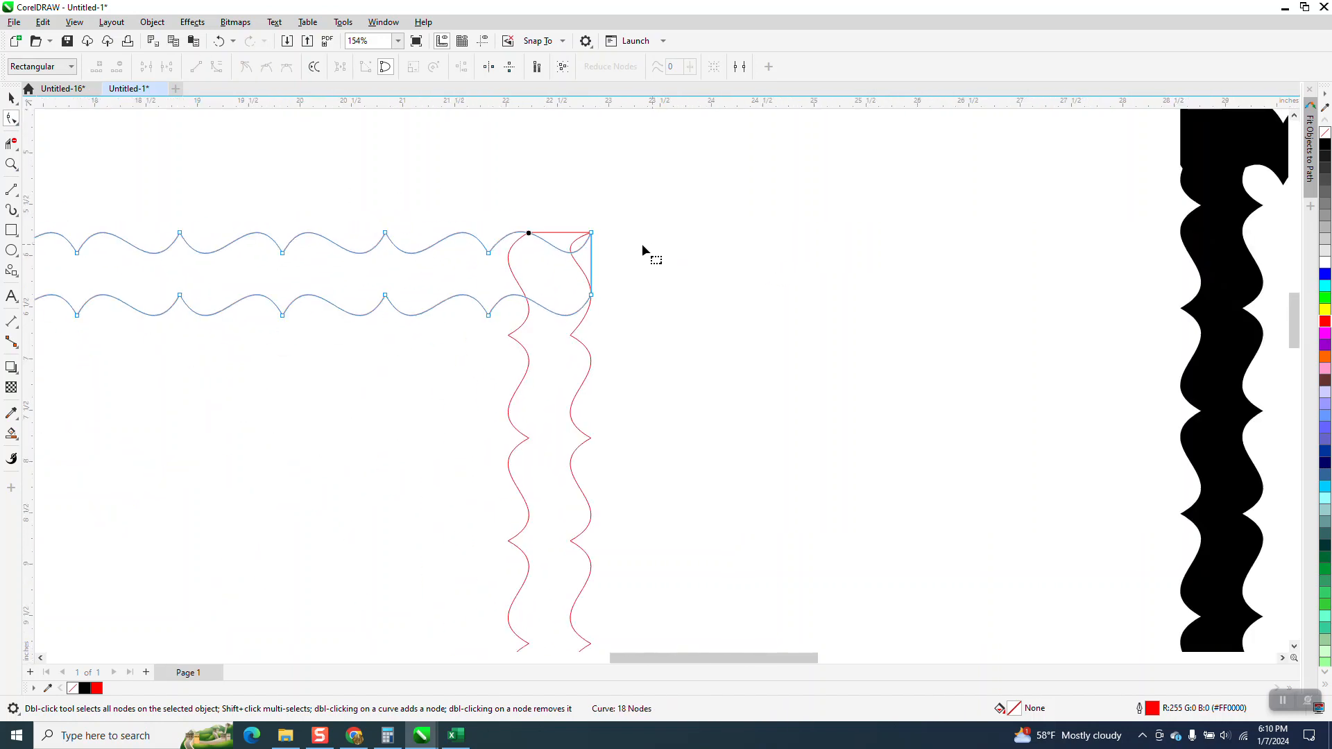
scroll(577, 241, "down", 2)
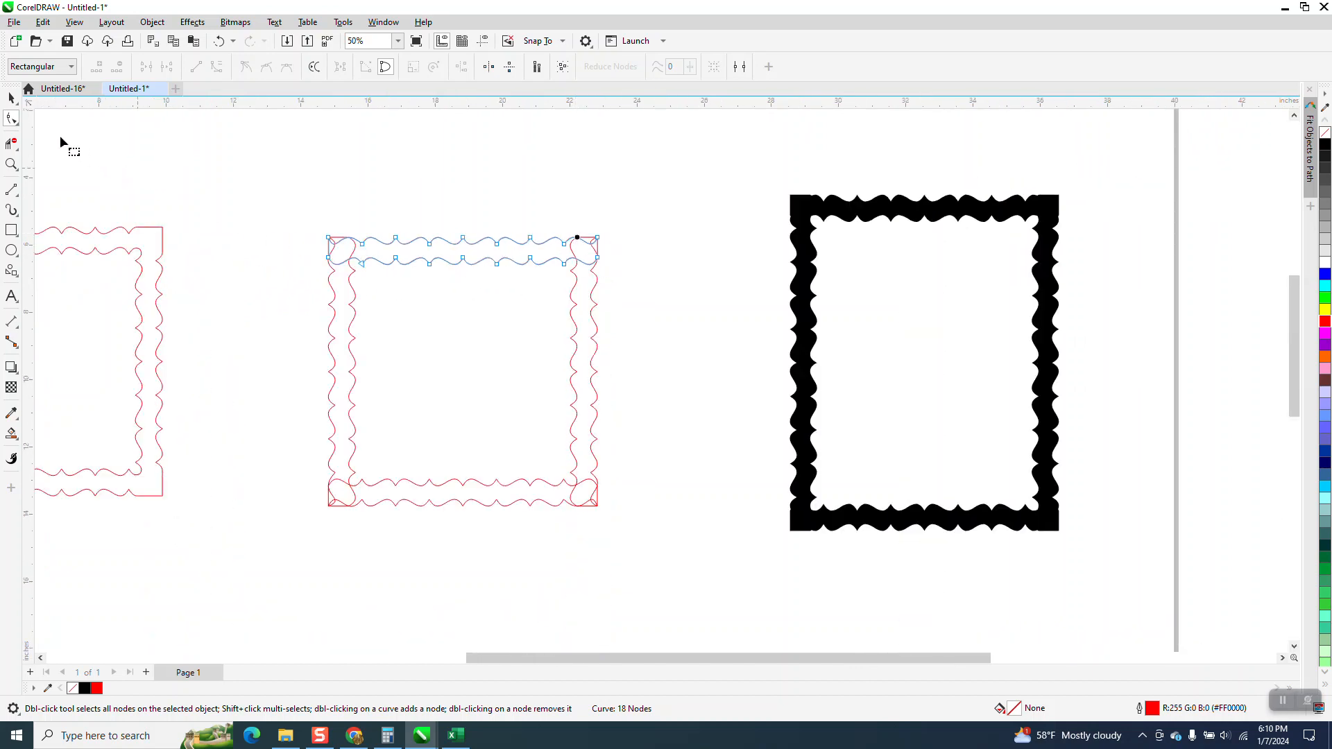
left_click(10, 99)
mouse_move(288, 197)
left_mouse_down()
mouse_move(613, 530)
mouse_move(670, 555)
left_mouse_up()
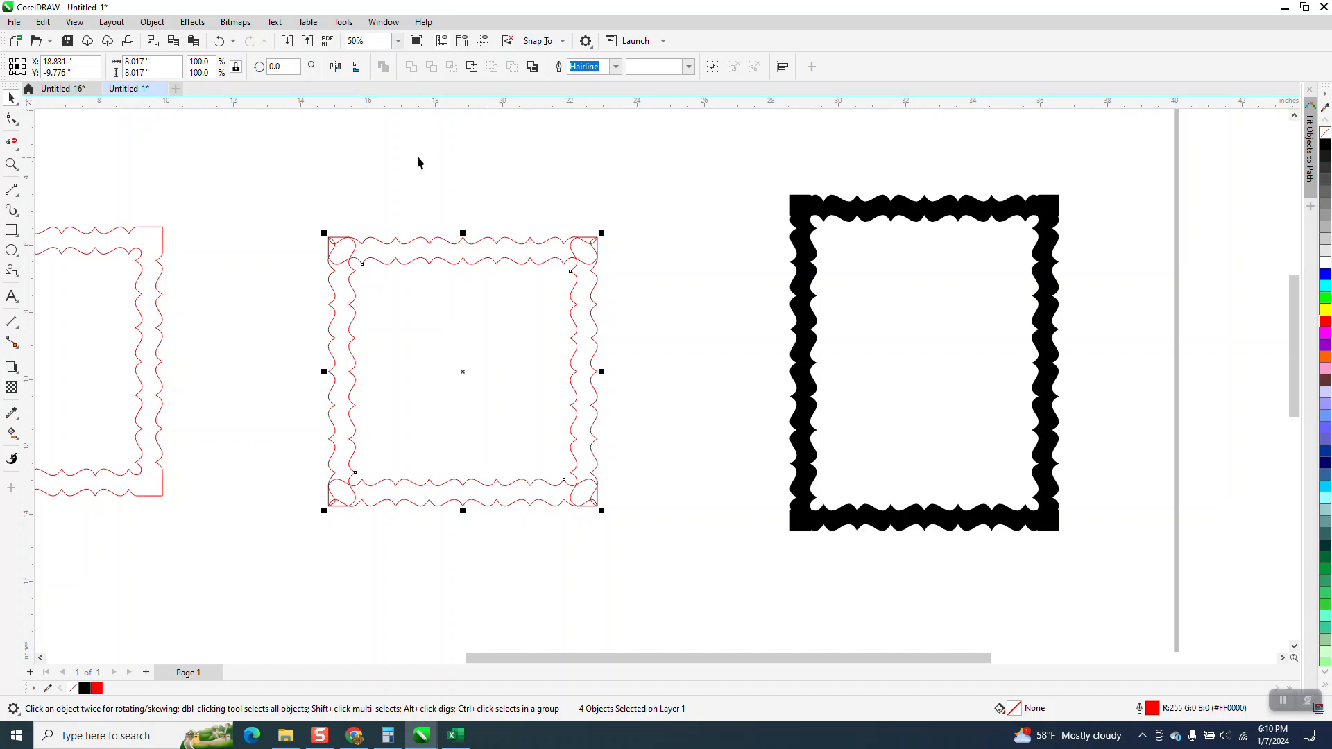
left_click(158, 25)
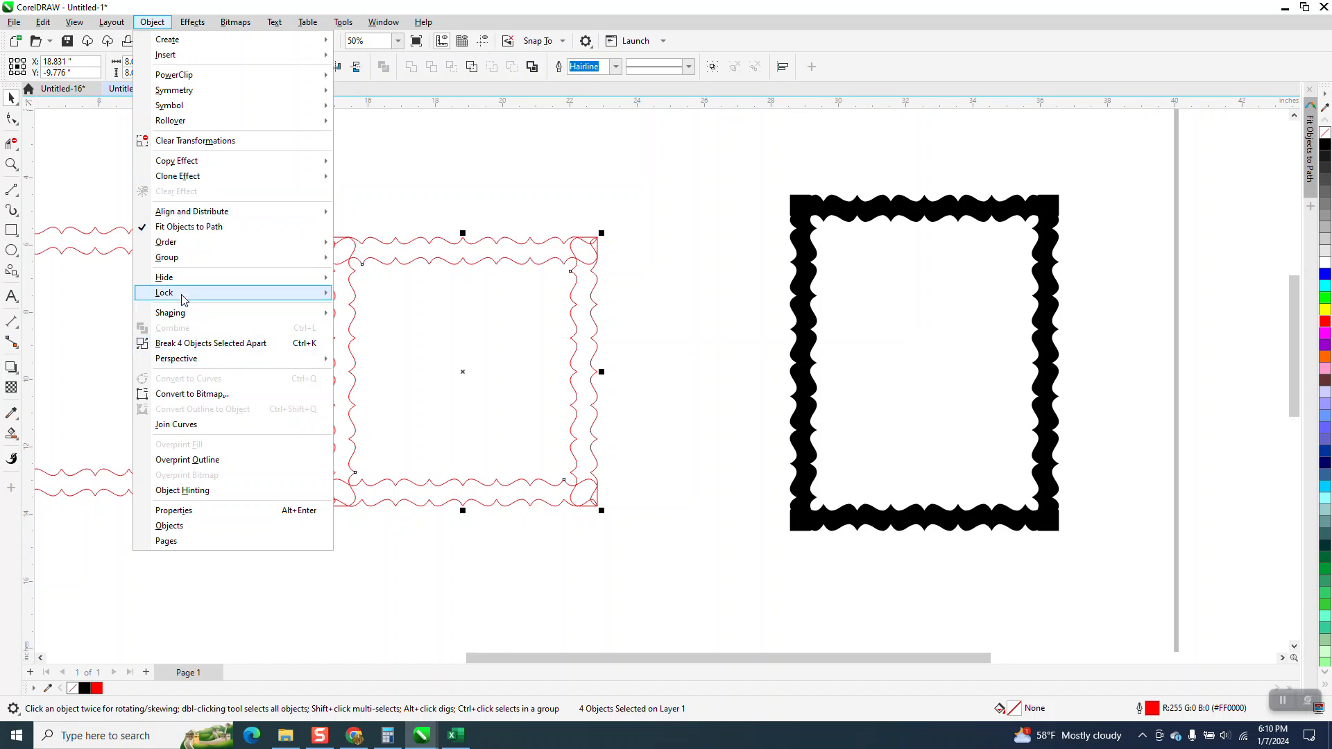
mouse_move(183, 314)
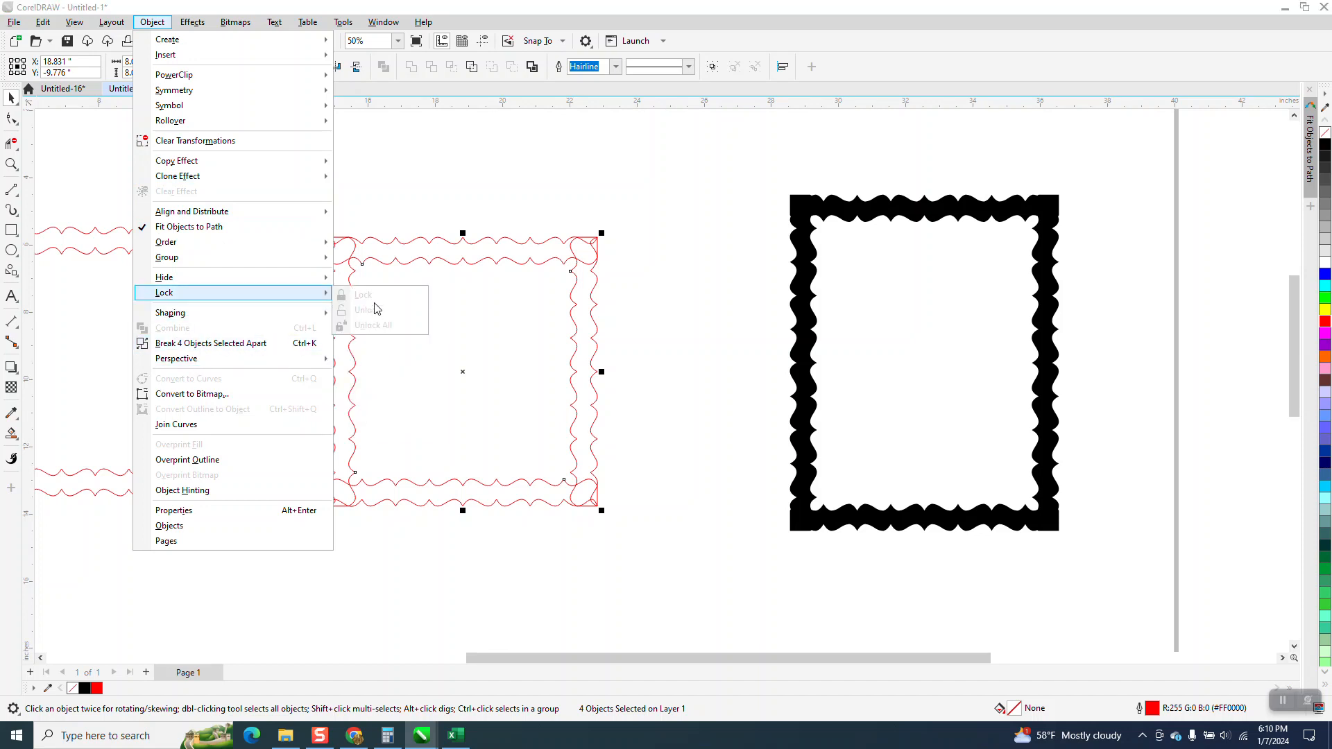
left_click(422, 189)
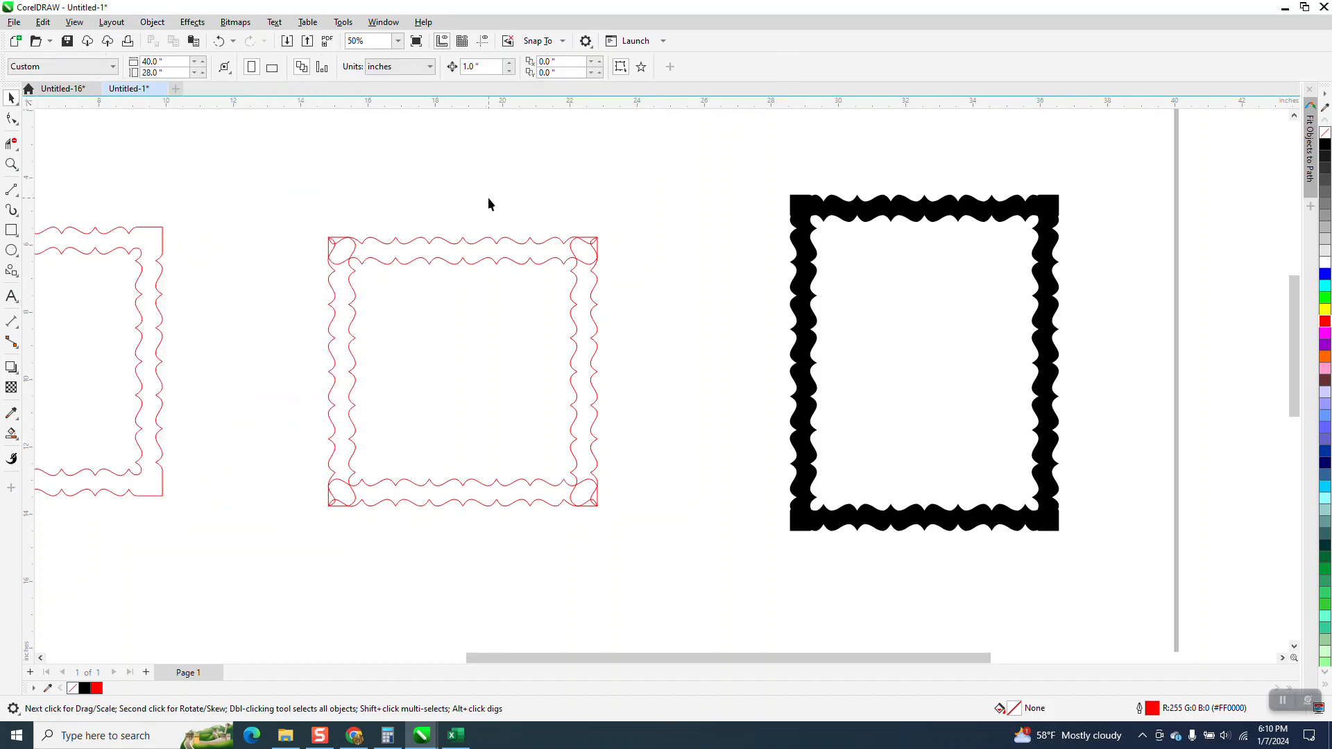
Set the nudge distance to 2 inches and nudge the original top strip up once, away from the frame.
left_click(495, 262)
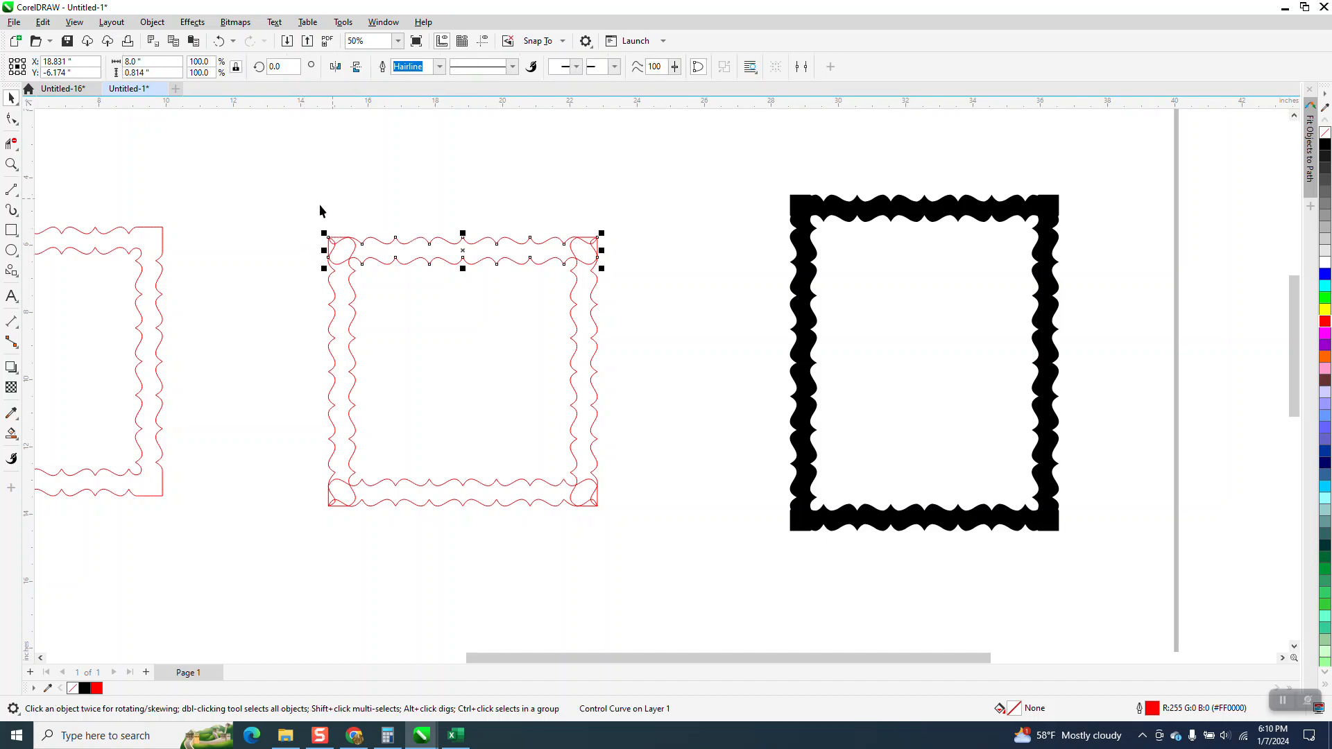
left_click(485, 170)
type("2")
left_click(455, 256)
key("Up")
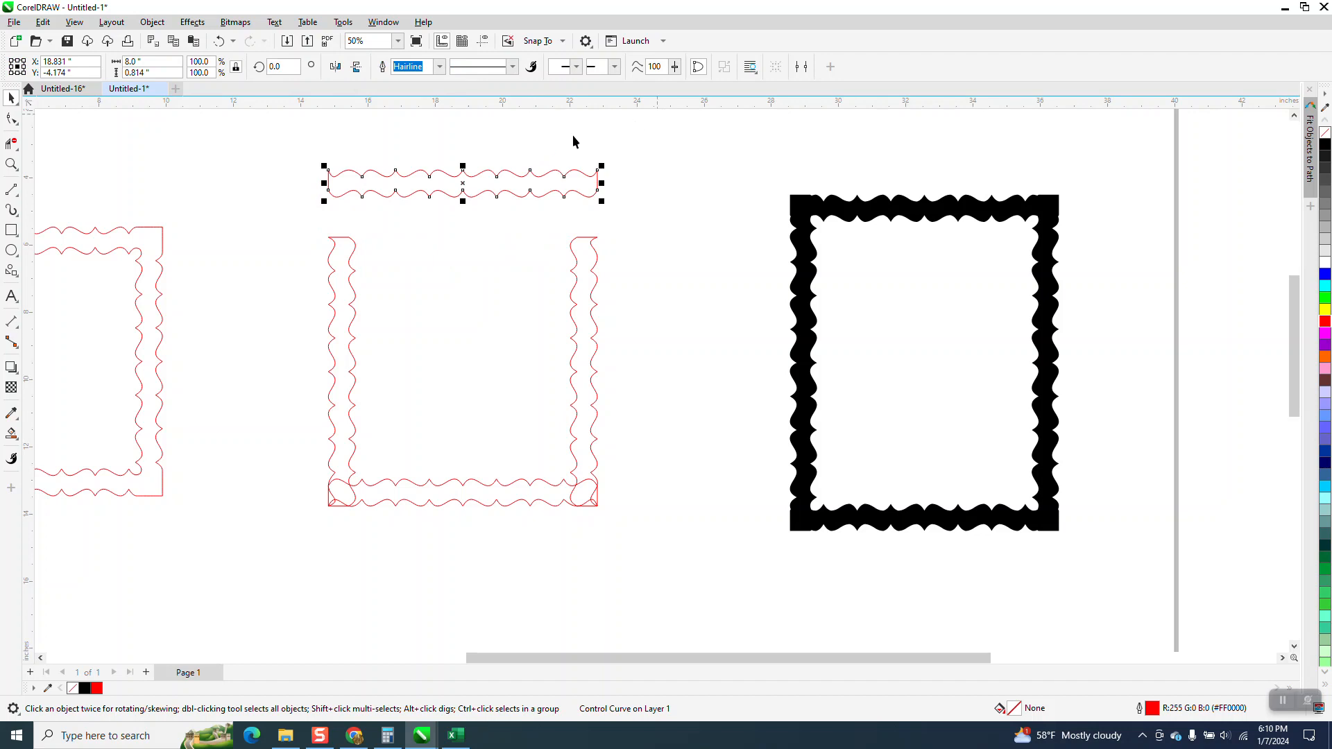
Create a Smart Fill copy of the original strip as the frame's top side, 2 inches lower, with no fill and a red outline.
left_click(12, 433)
left_click(447, 184)
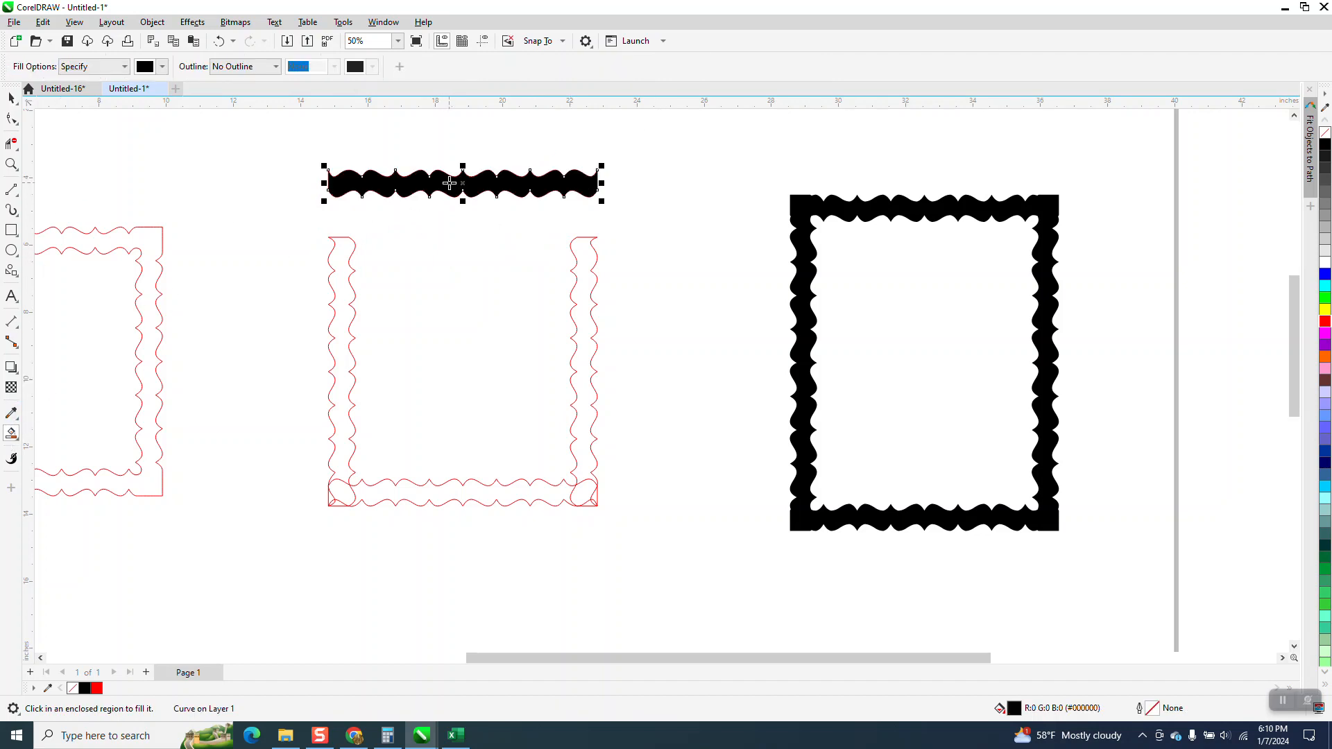
key("Down")
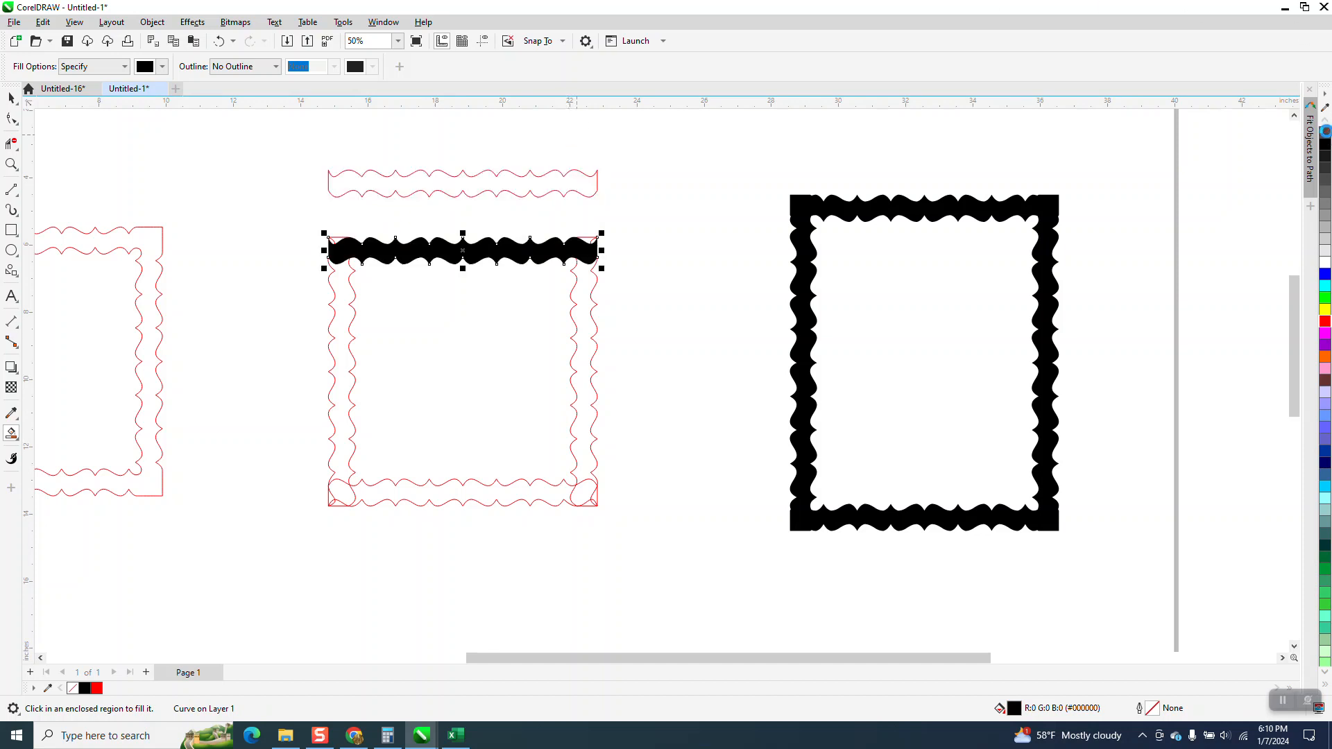
left_click(1324, 132)
right_click(1324, 321)
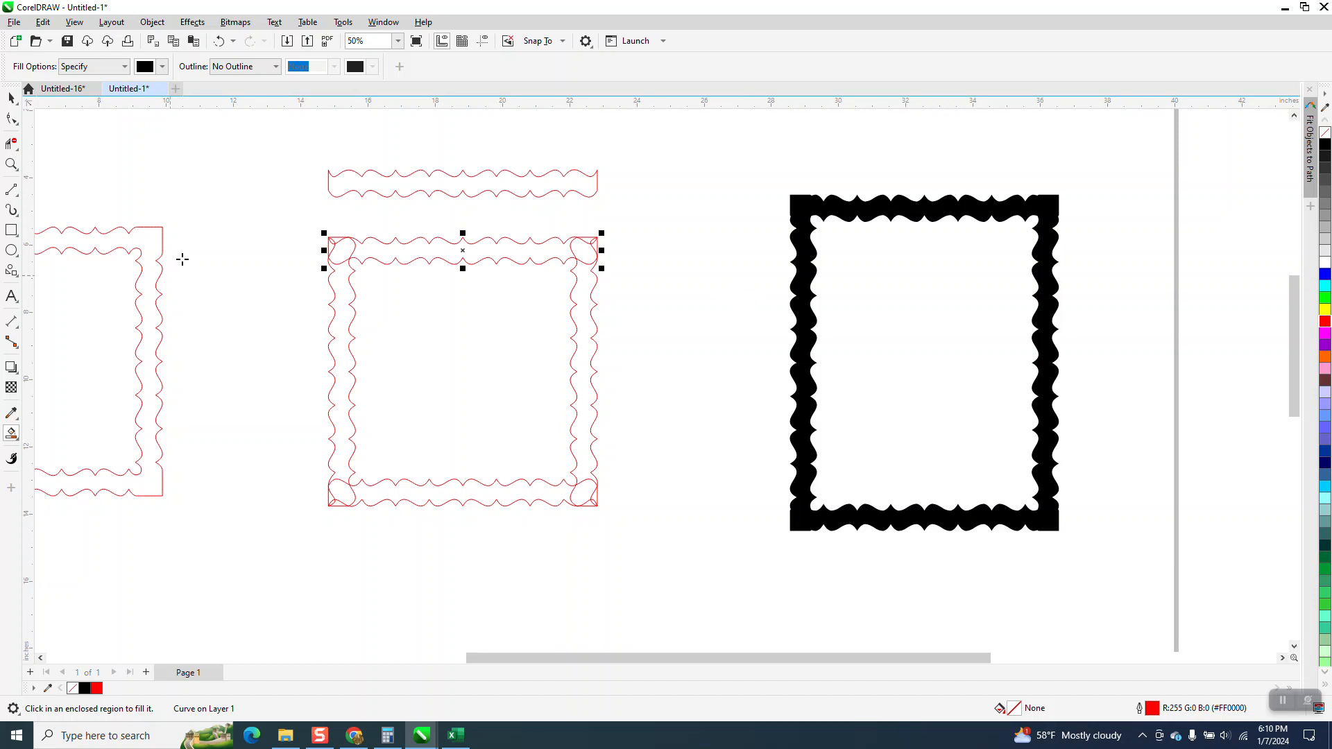
Weld the four strips of the square frame into a single object.
left_click(11, 98)
left_click_drag(289, 237, 651, 544)
left_click(412, 67)
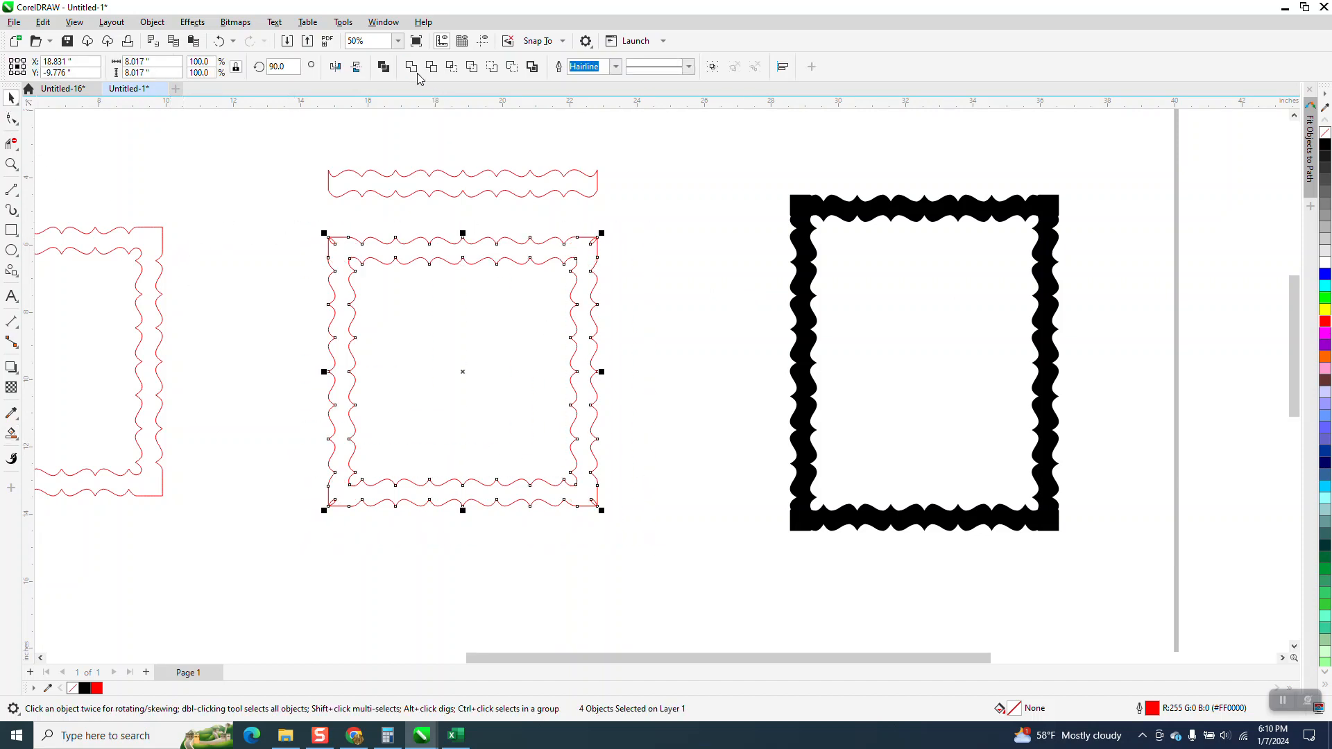
Delete the leftover leaf-shaped segments inside the welded frame's corners with Virtual Segment Delete.
left_click(11, 164)
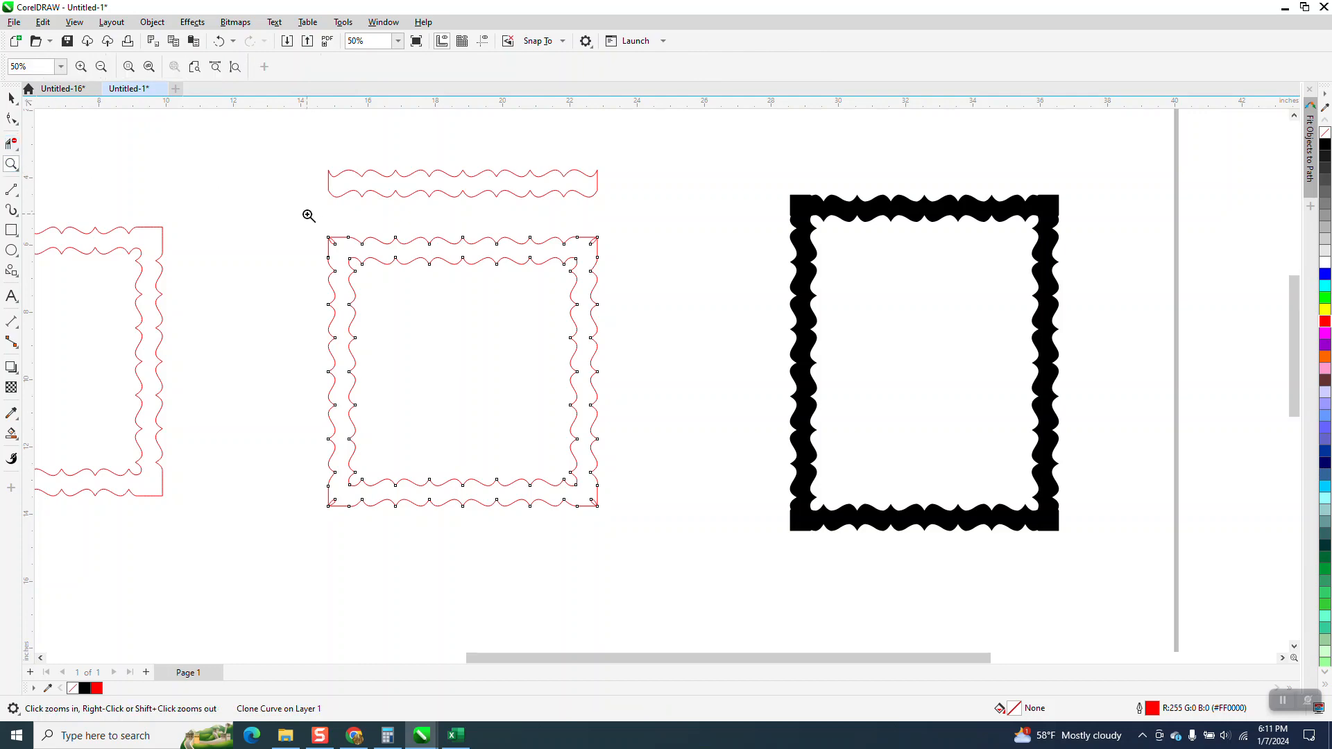
left_click_drag(309, 215, 463, 285)
left_click(11, 143)
left_click(259, 325)
scroll(82, 228, "down", 2)
scroll(140, 211, "down", 2)
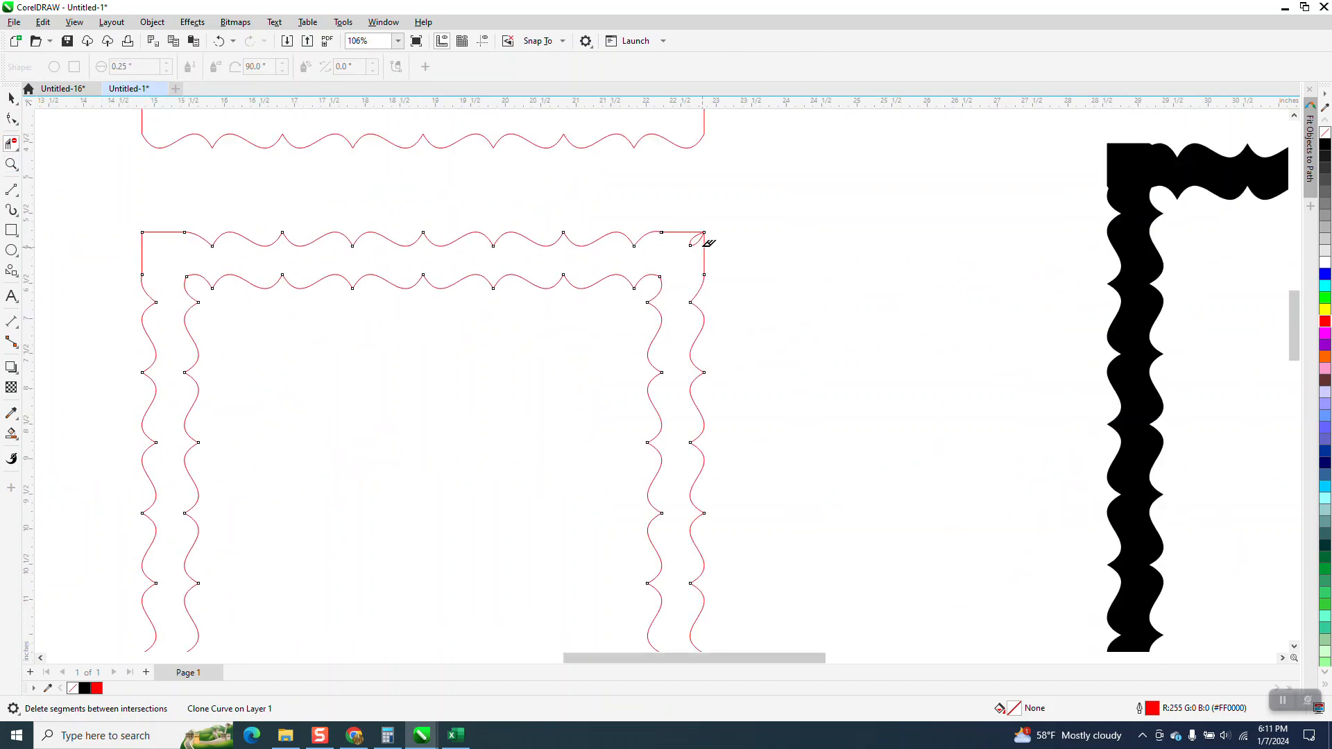
scroll(632, 229, "down", 2)
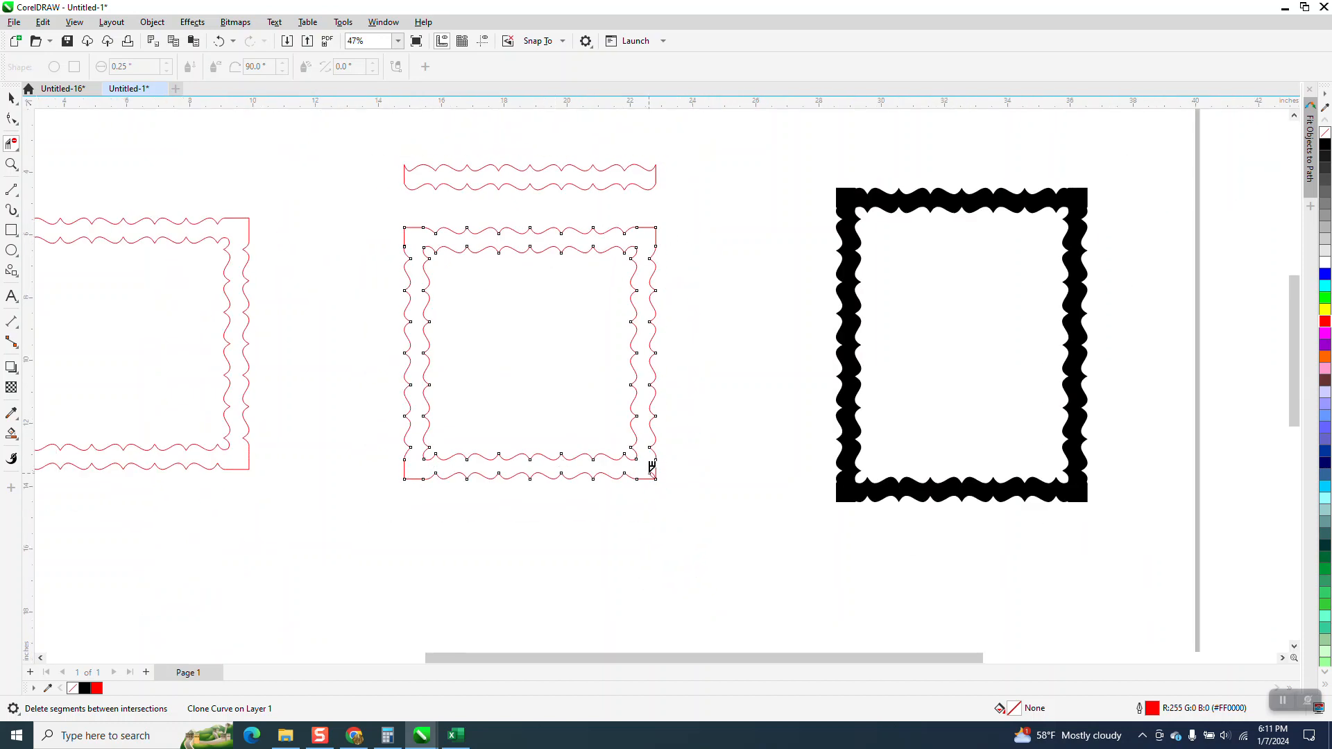
Examine the corners of the welded frame and compare them with those of the black frame.
left_click(11, 164)
left_click_drag(357, 222, 522, 281)
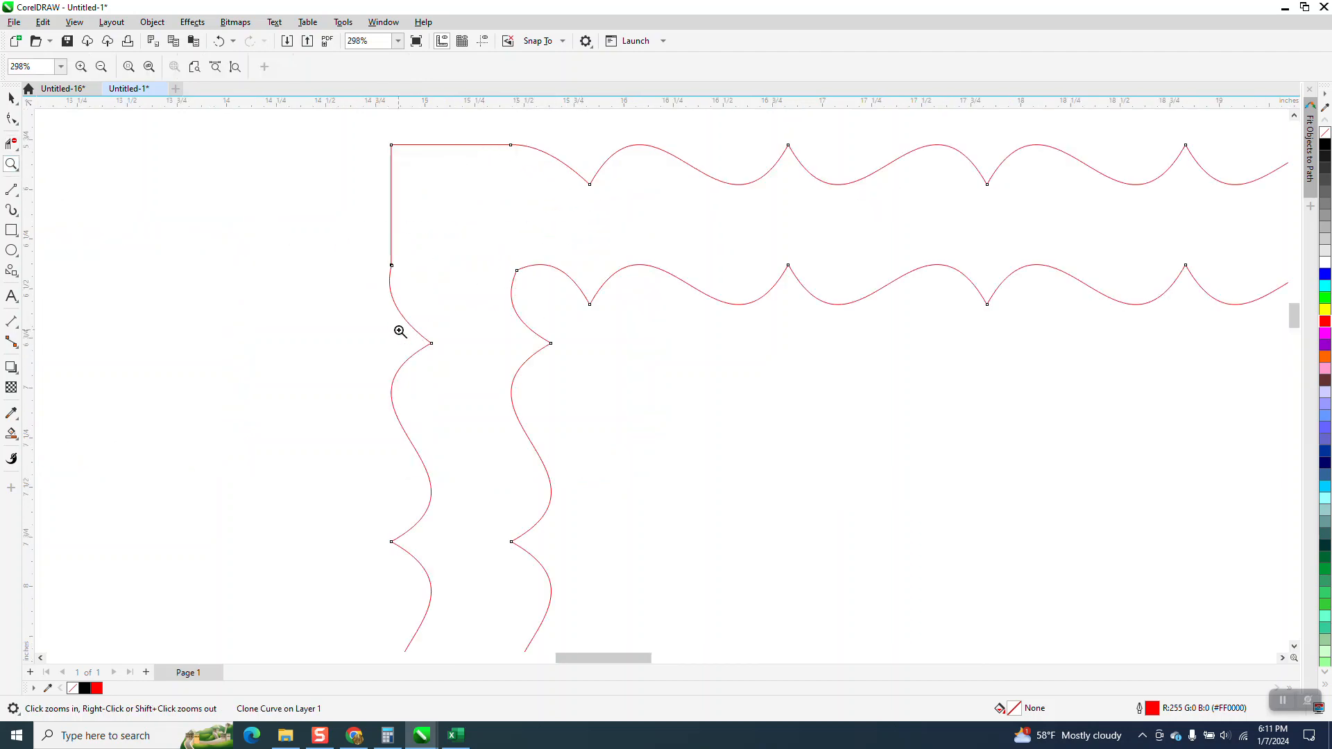
scroll(312, 280, "down", 3)
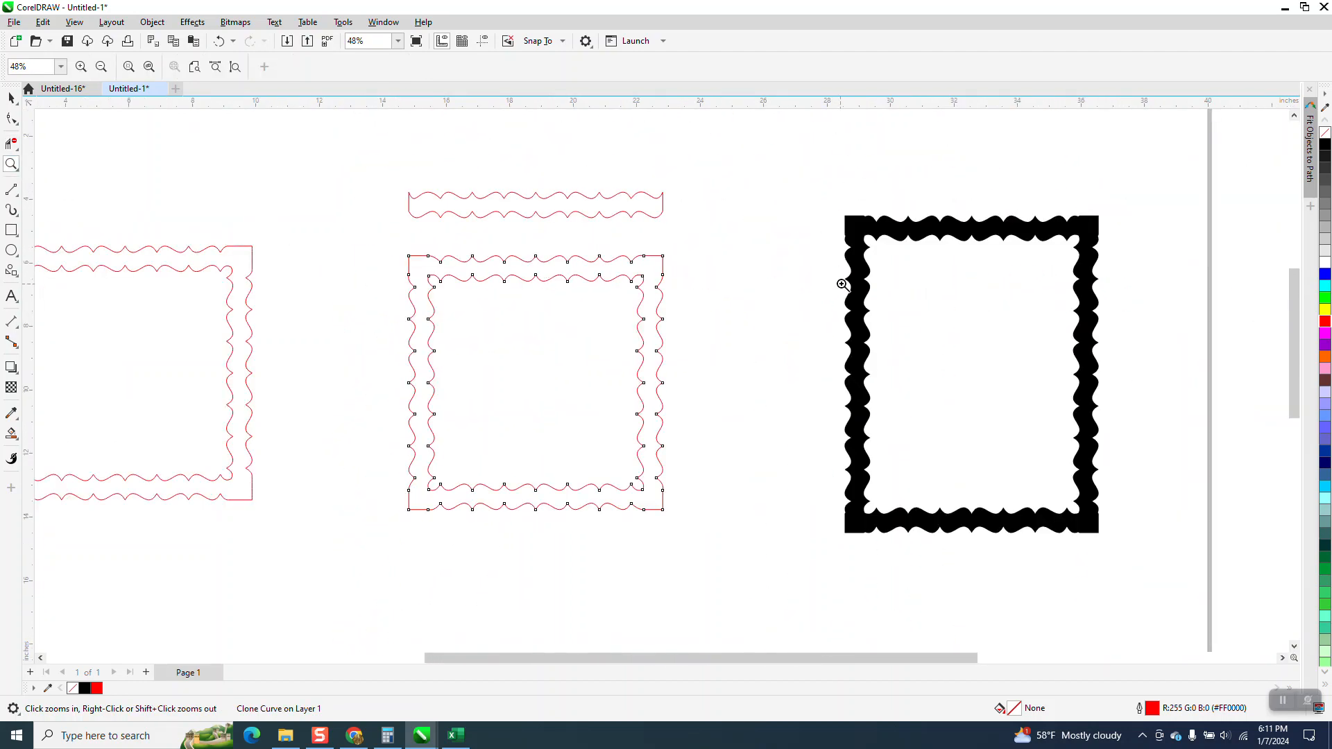
left_click_drag(797, 208, 949, 286)
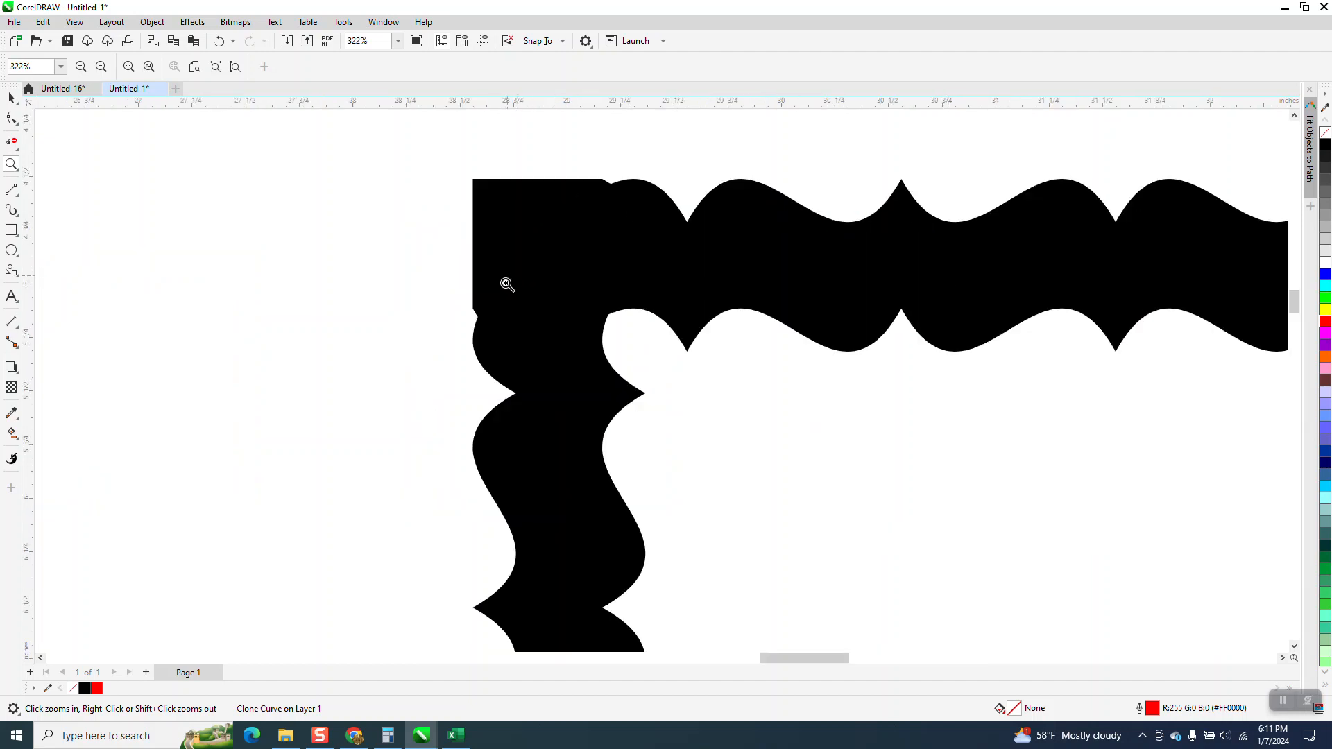
scroll(555, 273, "down", 2)
scroll(623, 283, "down", 1)
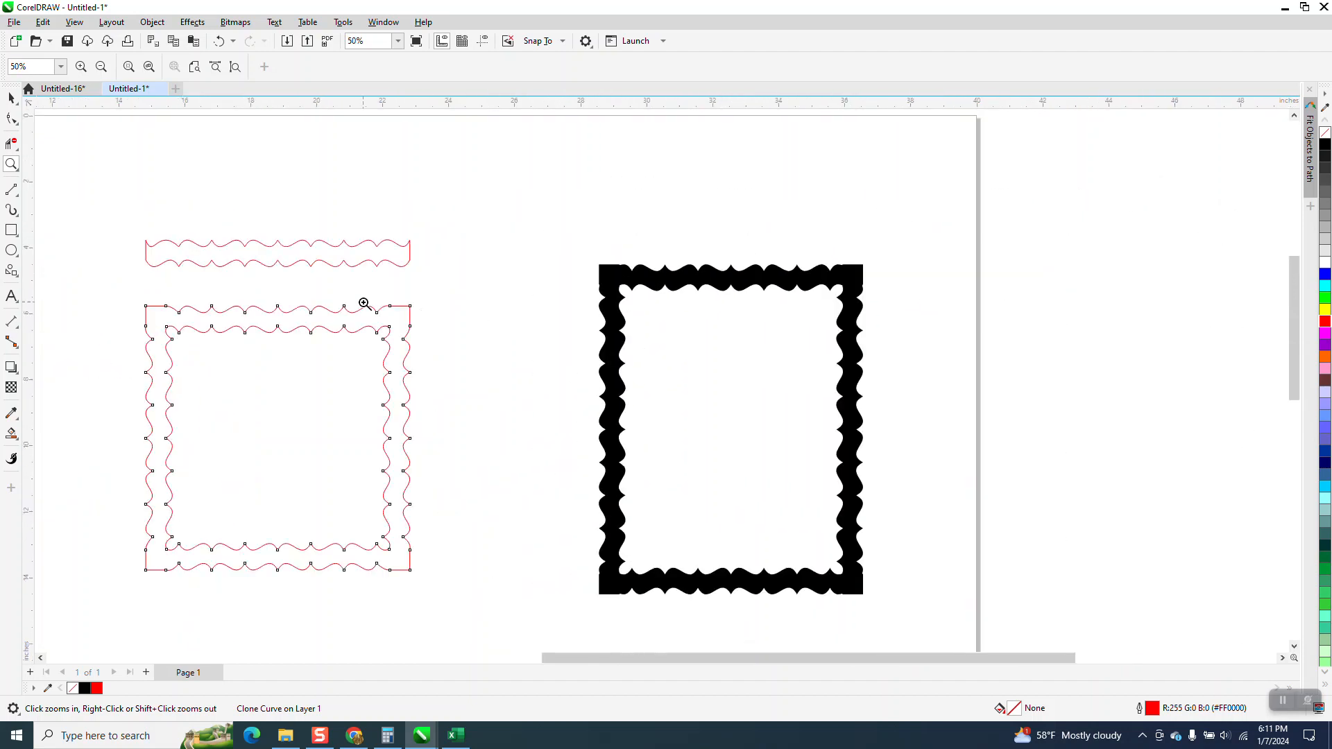
left_click_drag(298, 509, 478, 589)
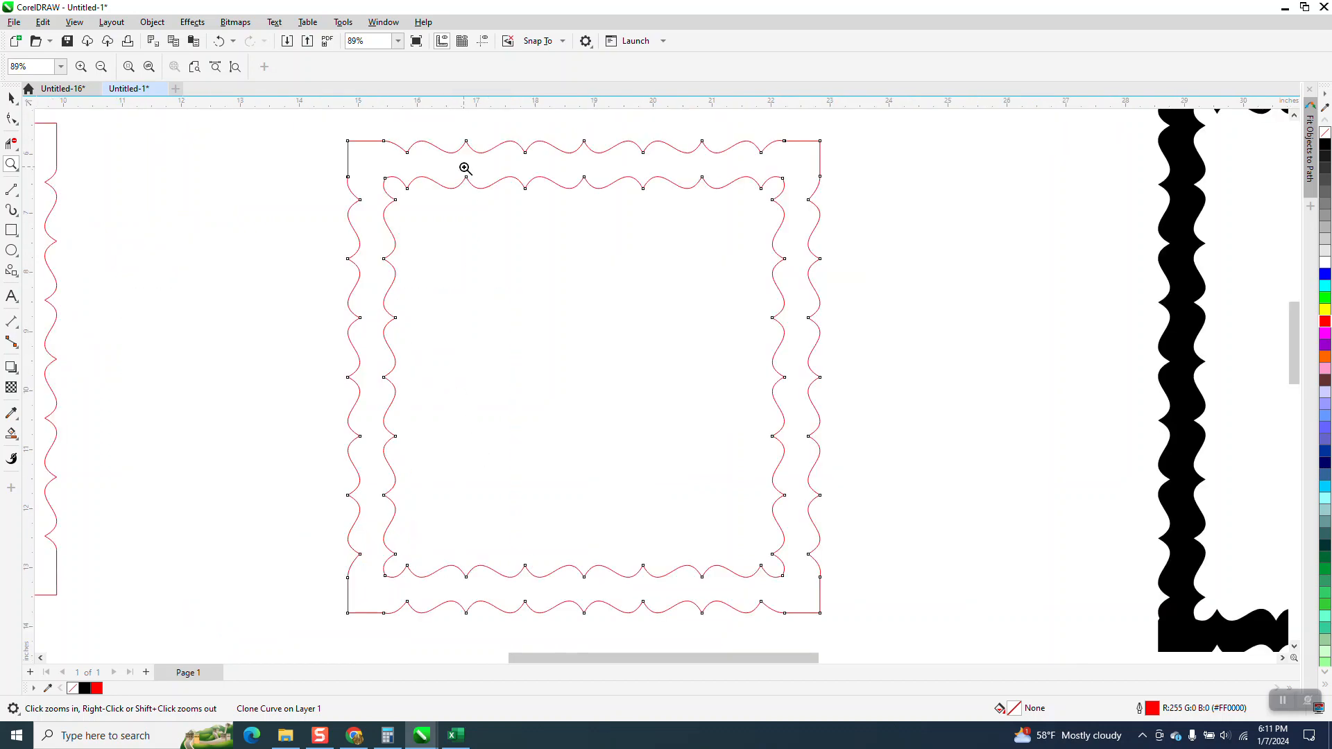
scroll(386, 279, "down", 1)
left_click(11, 100)
scroll(376, 406, "down", 1)
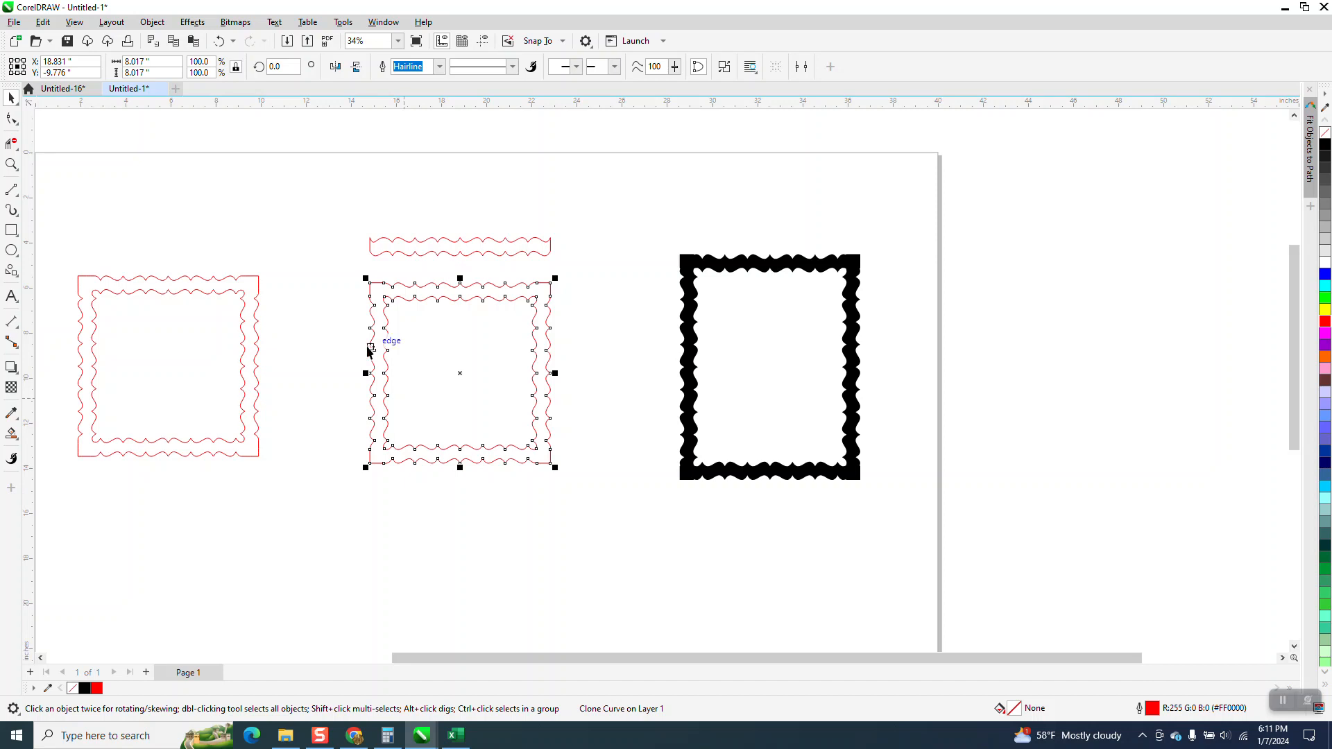
Smart Fill the band between the welded frame's inner and outer outlines and colour the new shape orange.
left_click(11, 166)
left_click_drag(330, 277, 687, 454)
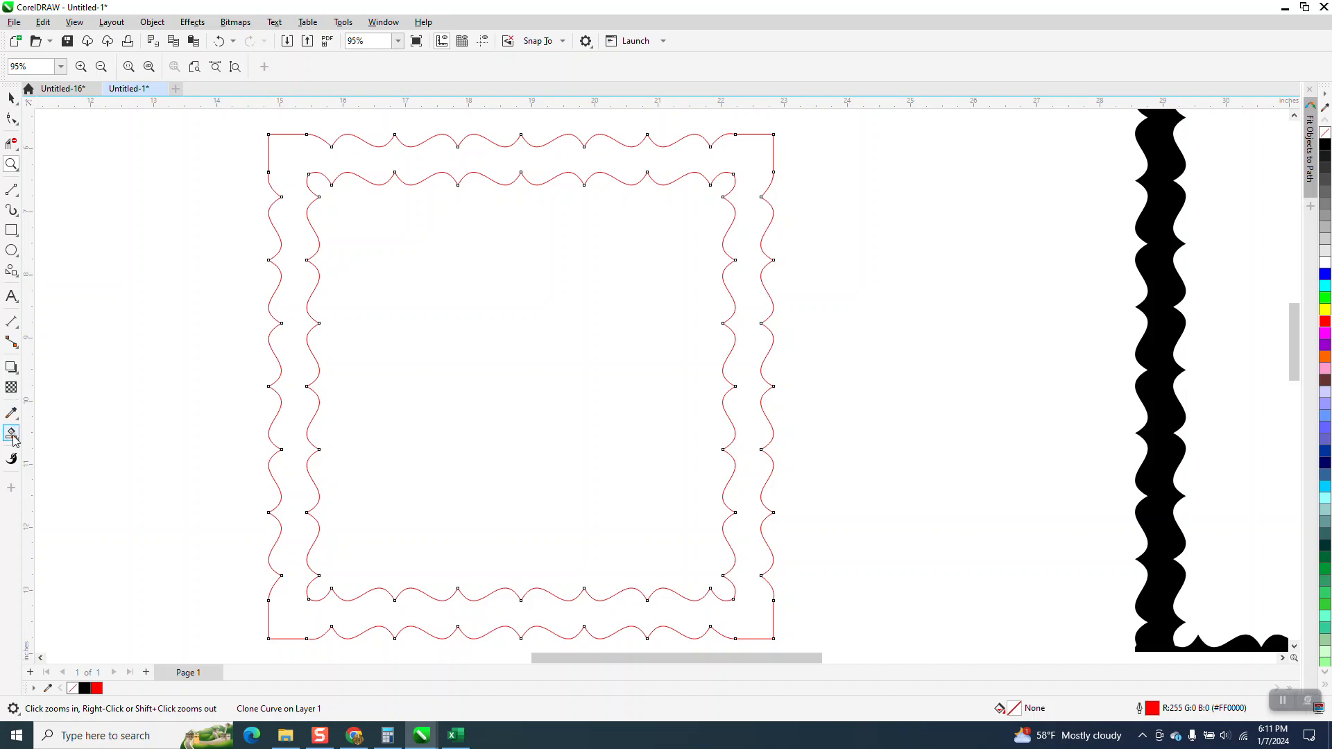
left_click(12, 433)
left_click(64, 454)
left_click(299, 360)
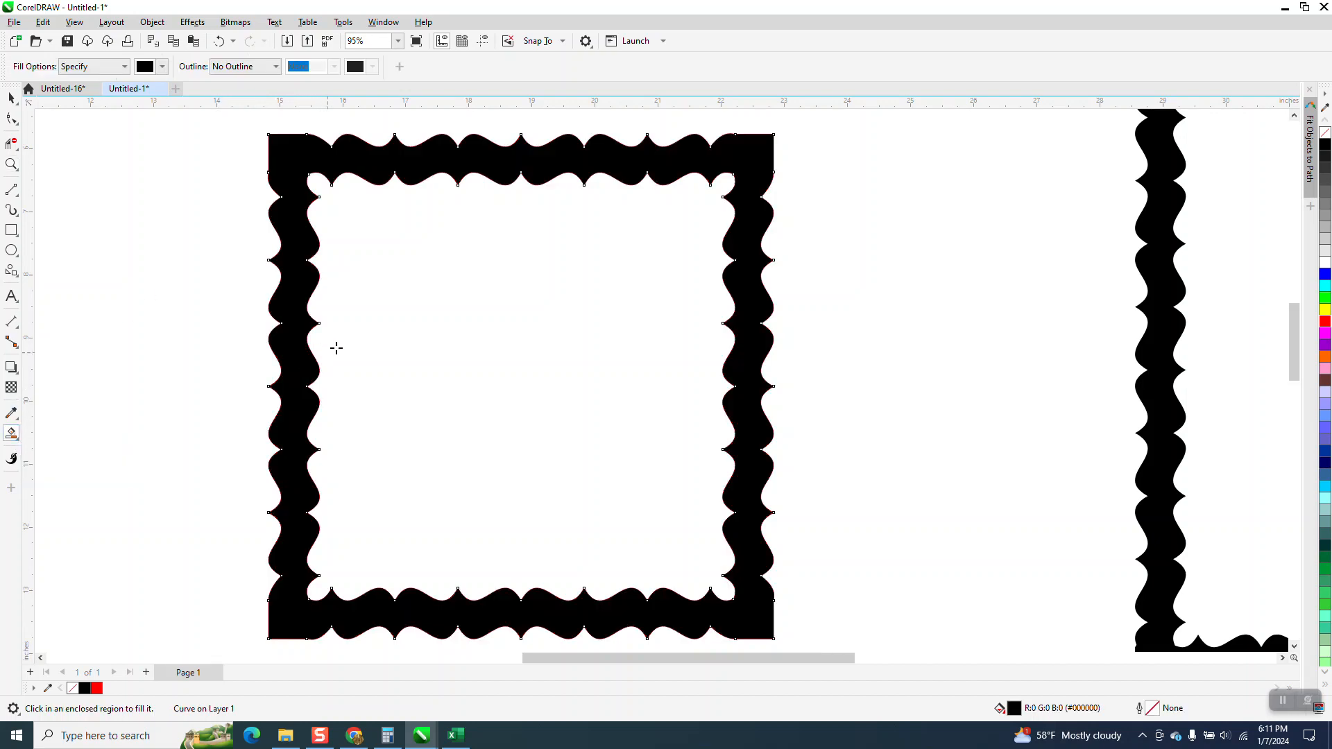
scroll(326, 353, "down", 2)
left_click(1323, 357)
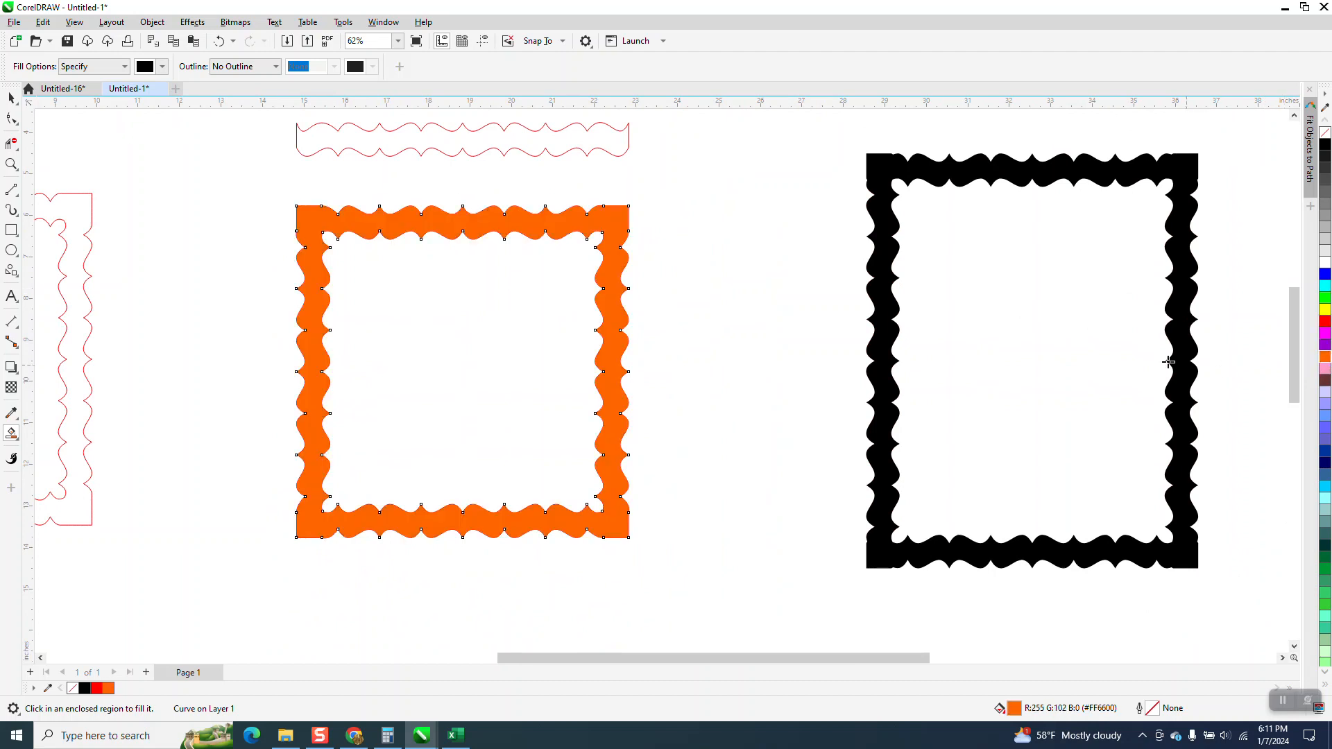
Apply a linear fountain fill to the frame, running from orange at its lower-left corner to yellow at its upper-right corner.
left_click(18, 439)
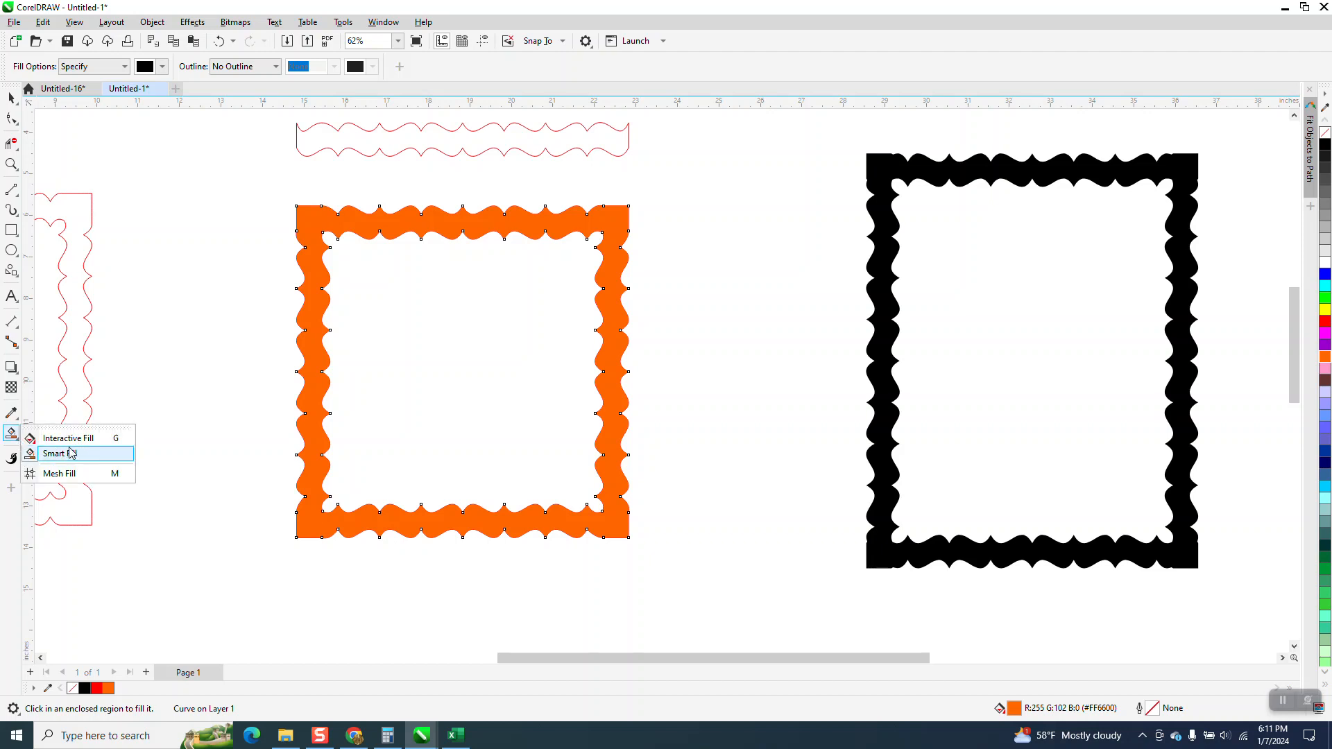
left_click(55, 436)
left_click_drag(314, 519, 629, 219)
left_click_drag(1325, 309, 620, 215)
key("space")
key("space")
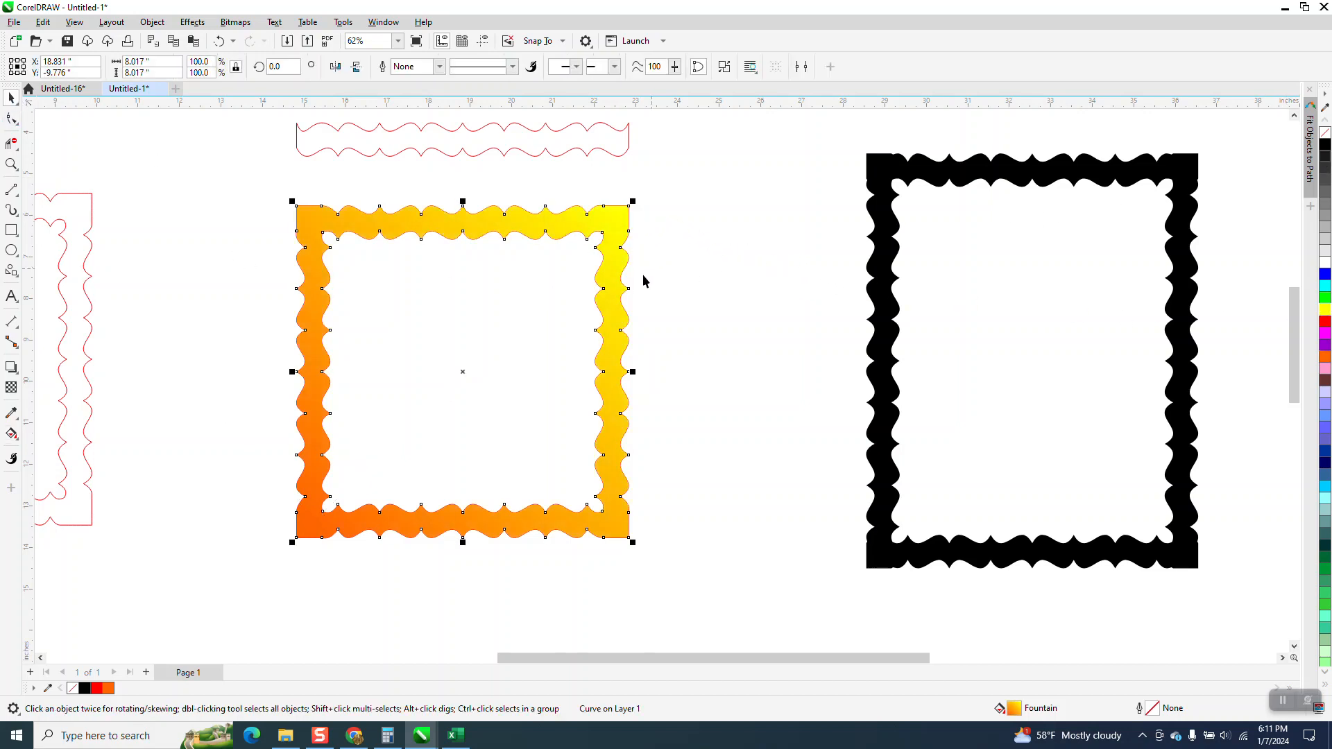
Nudge the gradient frame down 10 inches in total, clear of the red outline frame.
key("Down")
scroll(639, 283, "down", 3)
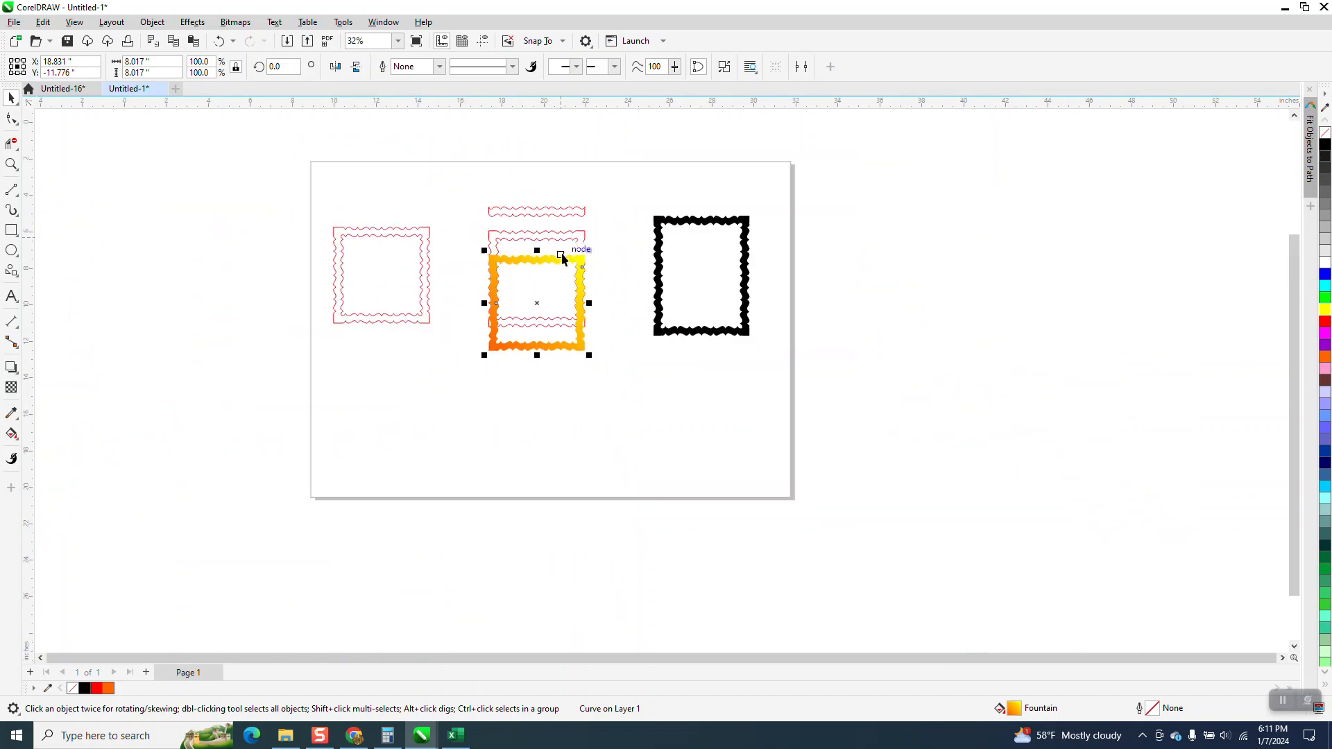
key("Down")
key("Down")
key("Down")
key("Down")
scroll(605, 344, "down", 2)
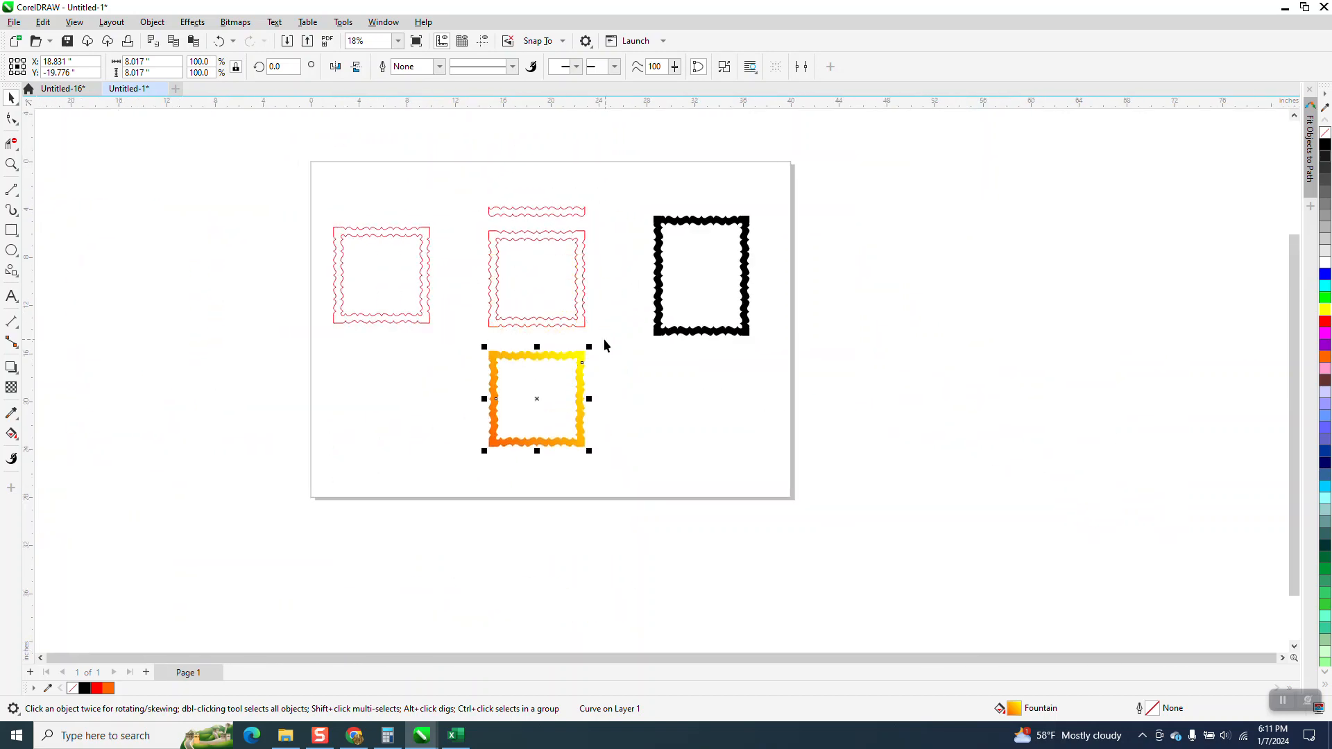
Draw a rectangle about 11.3 by 9.1 inches around the gradient frame and fill it black.
left_click(11, 164)
left_click_drag(670, 471, 669, 471)
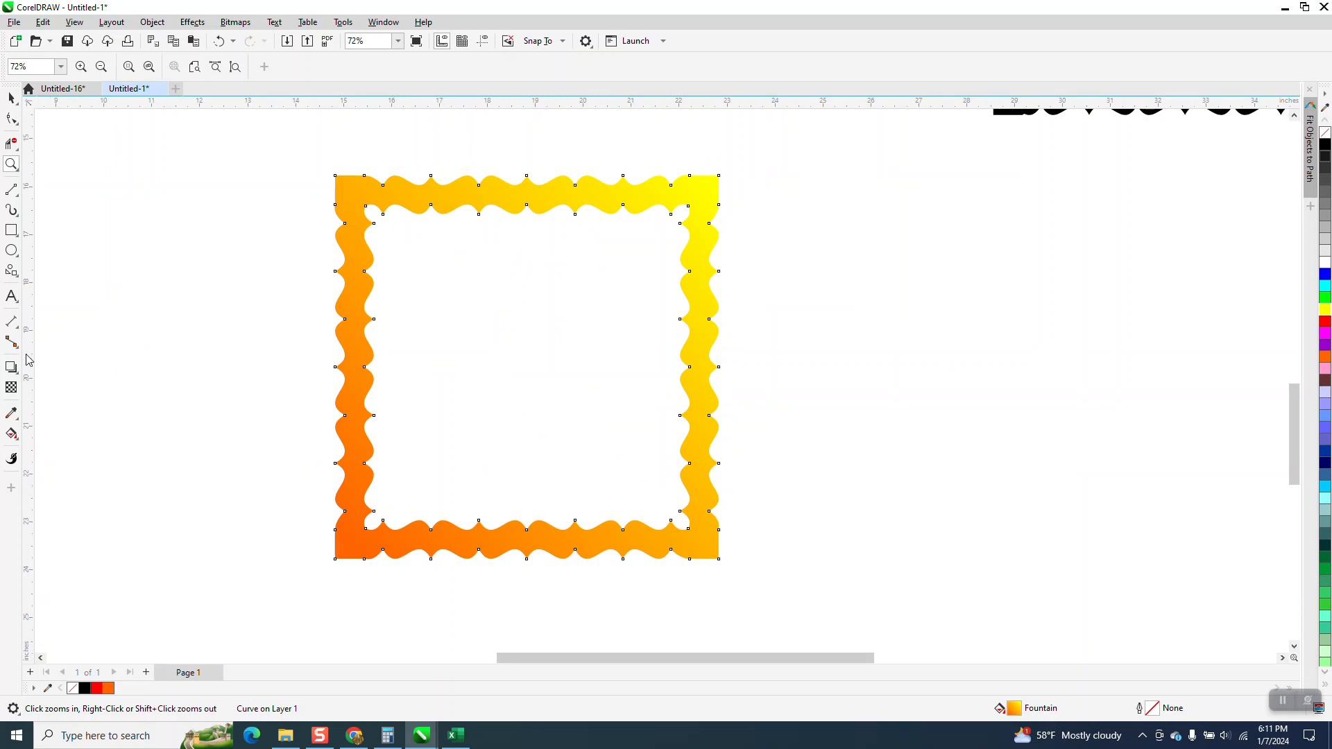
left_click(11, 230)
left_click_drag(266, 146, 810, 587)
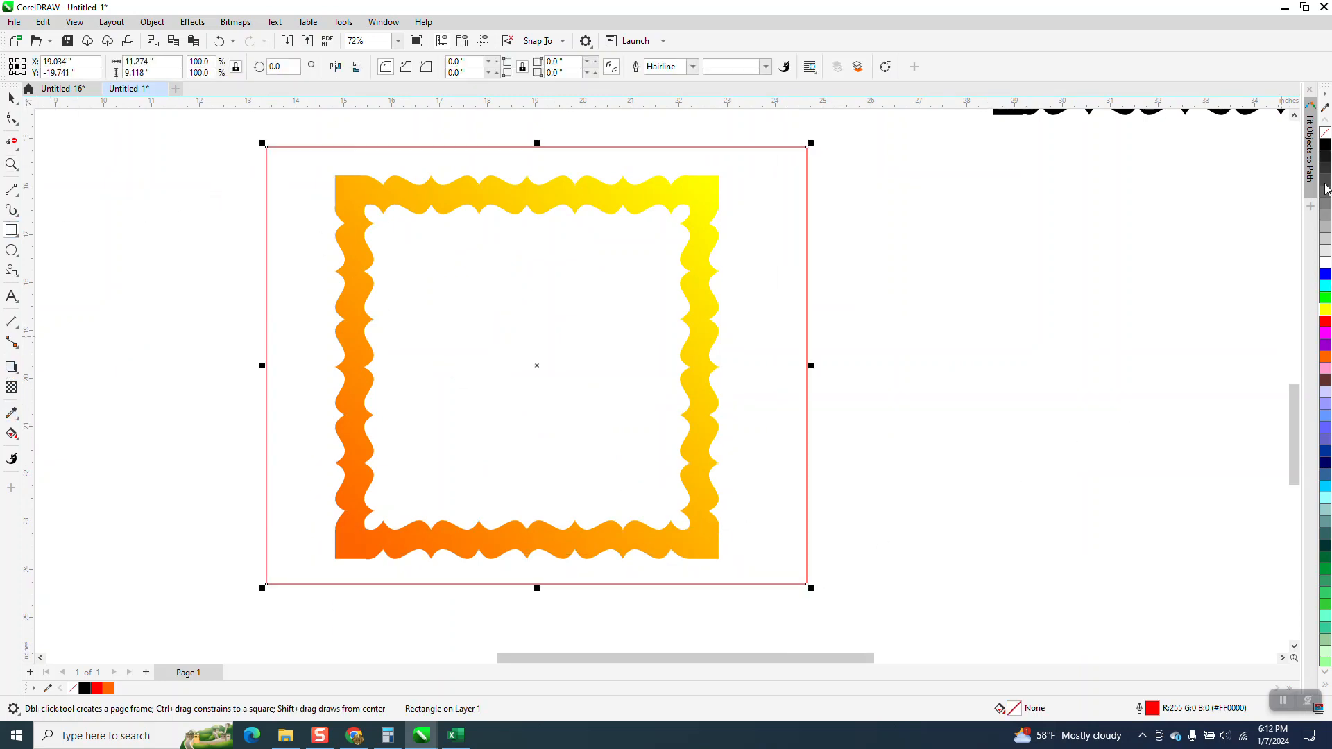
left_click(1325, 147)
Send the black rectangle to the back of the page, behind the gradient frame.
left_click(152, 22)
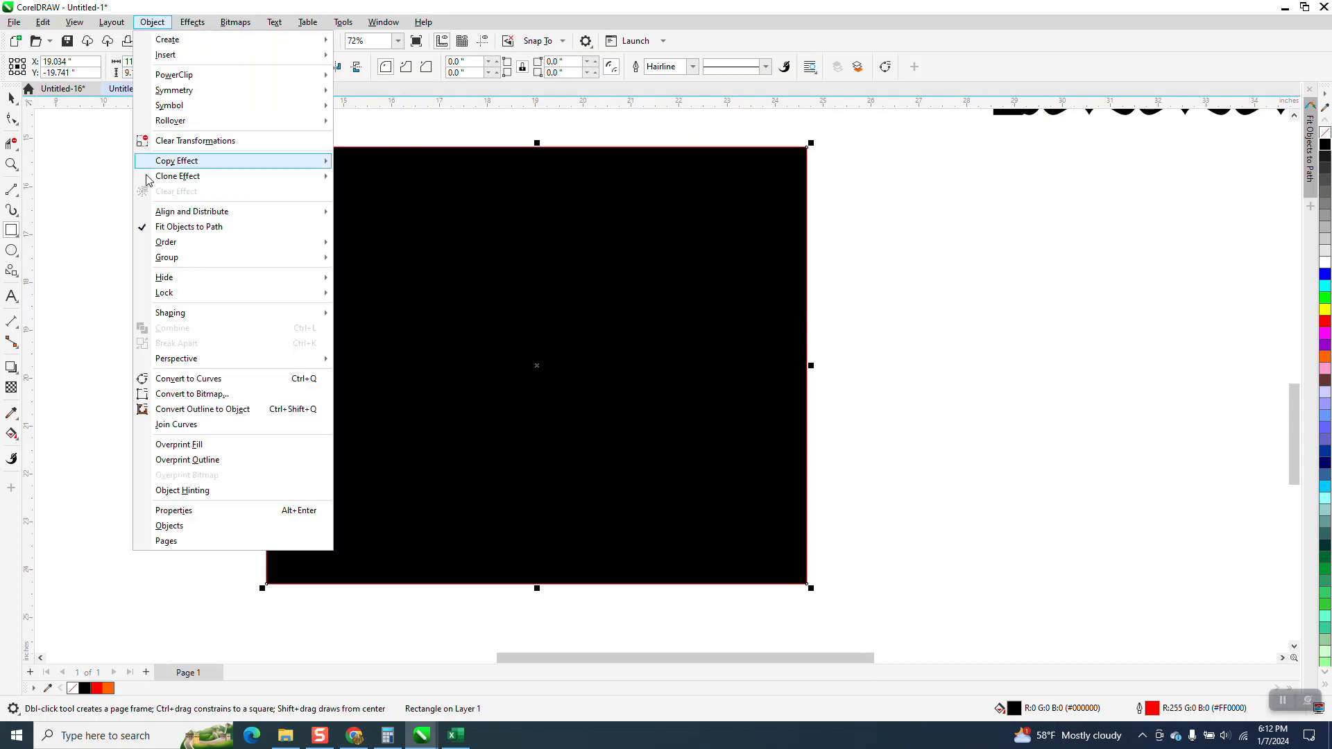
mouse_move(288, 258)
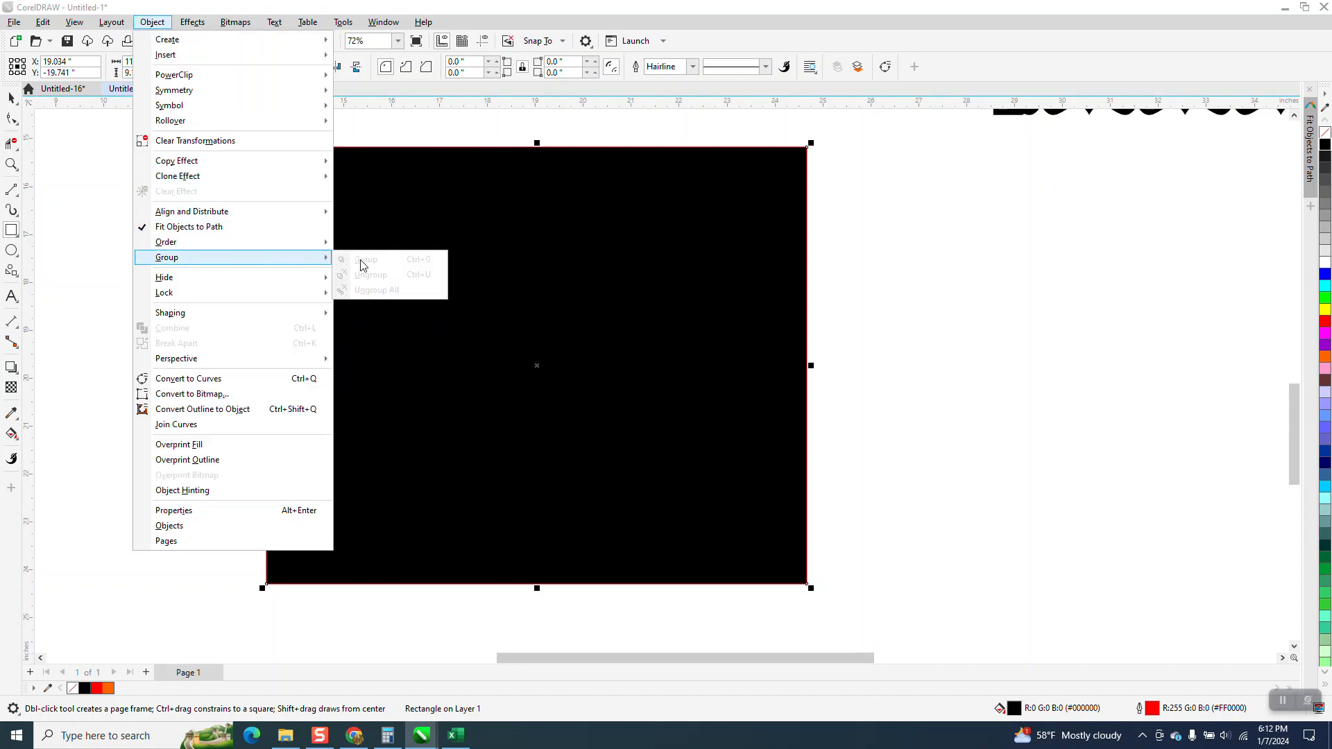
mouse_move(208, 242)
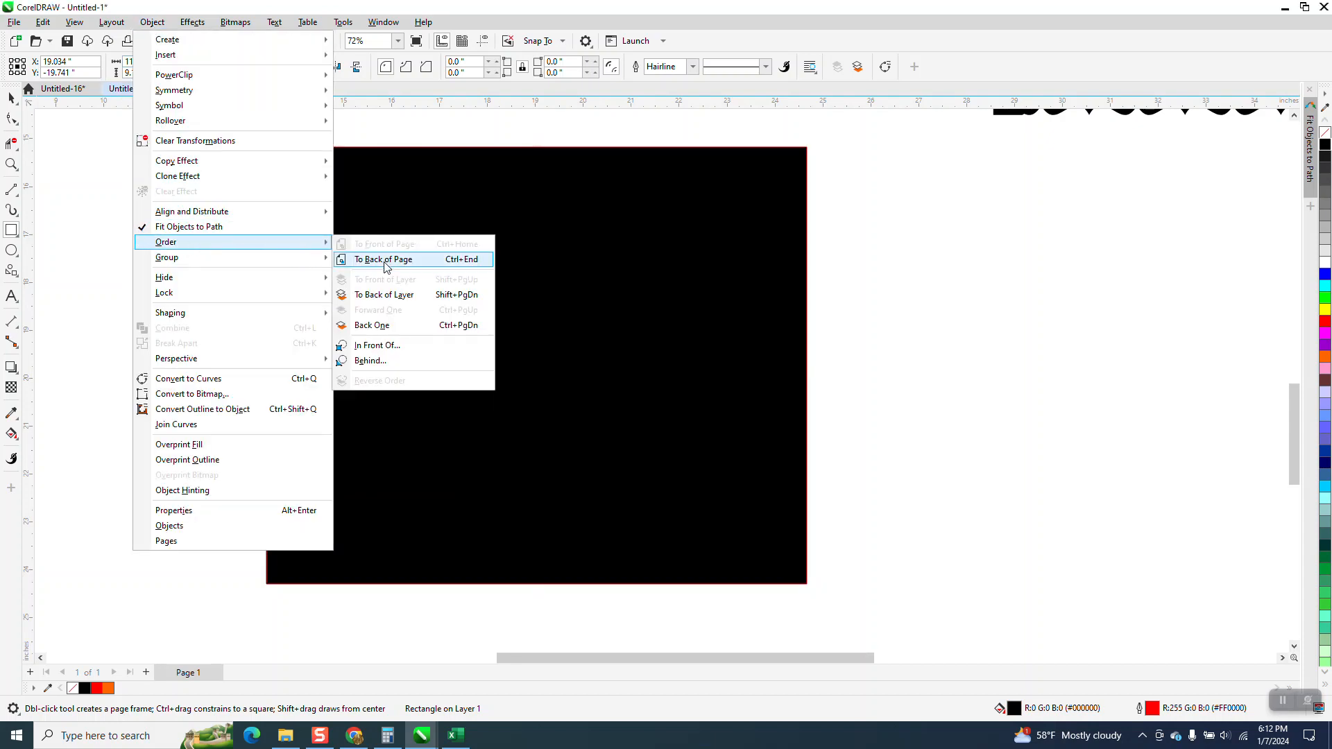
left_click(385, 260)
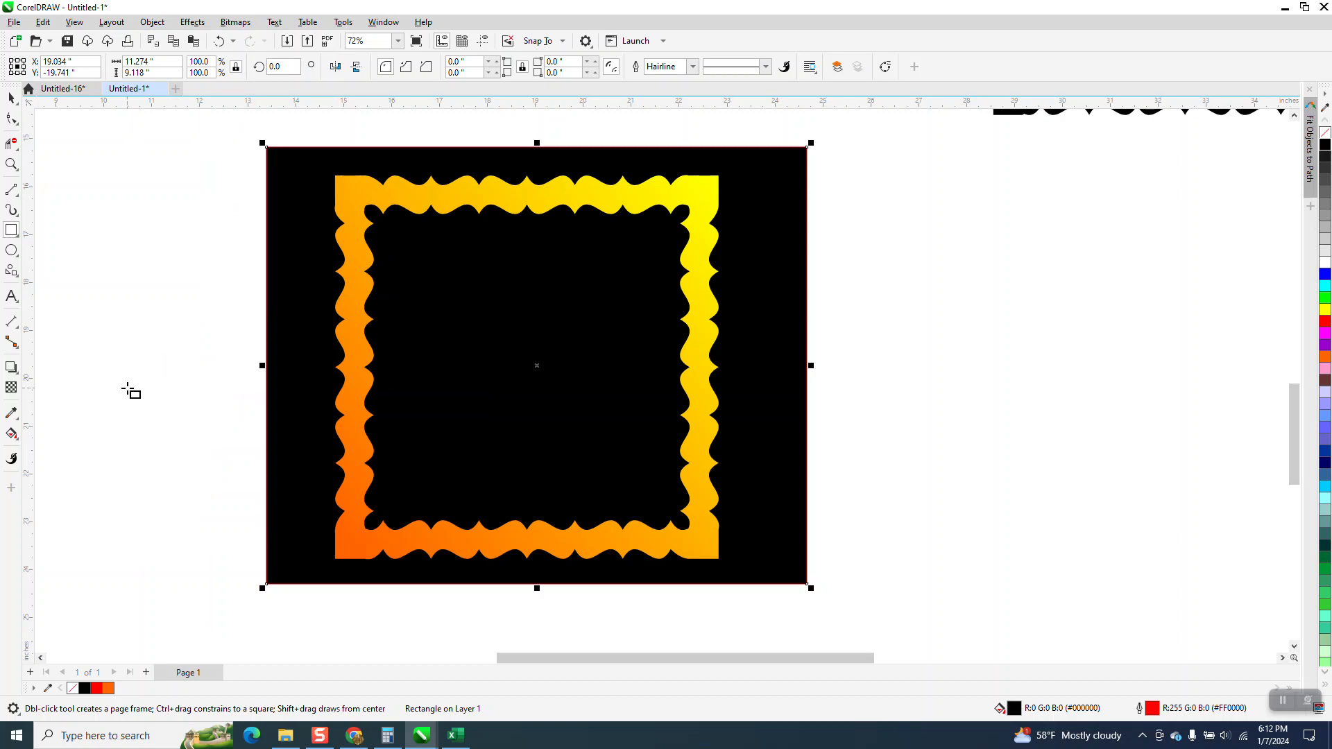
scroll(130, 392, "down", 1)
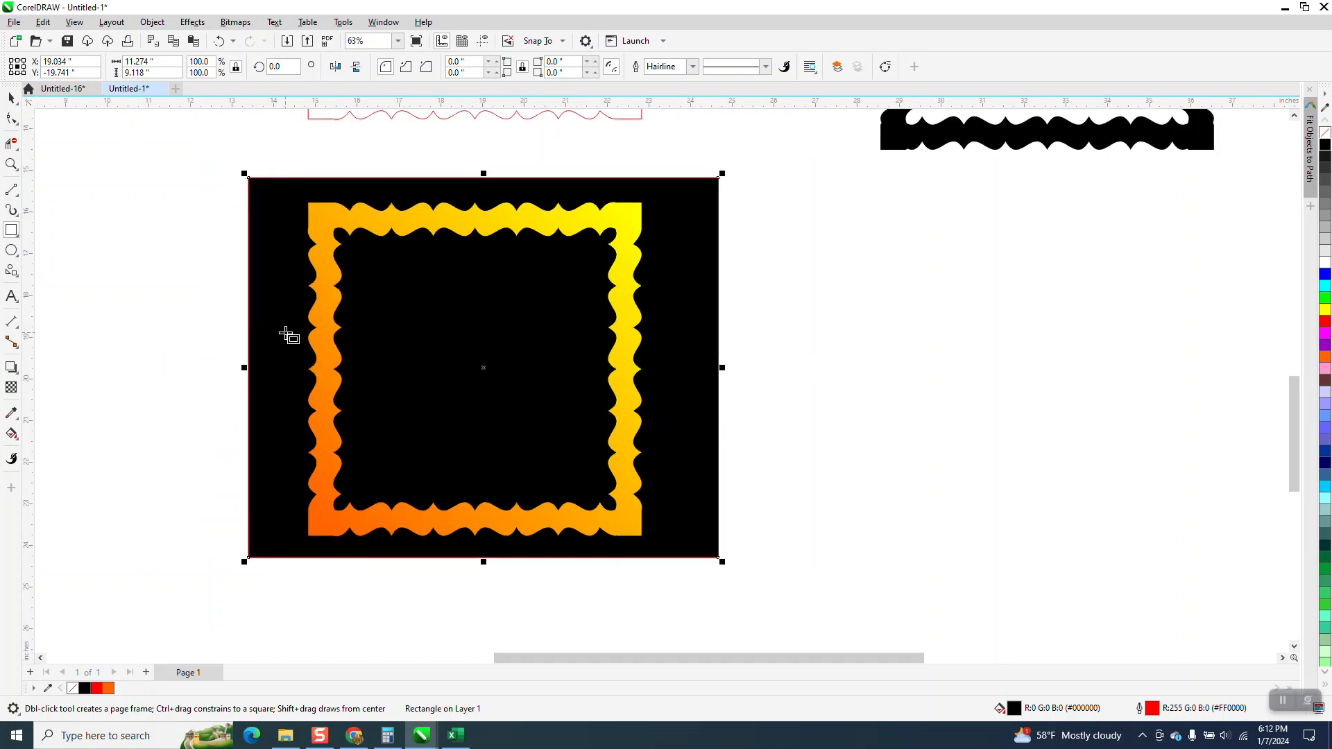